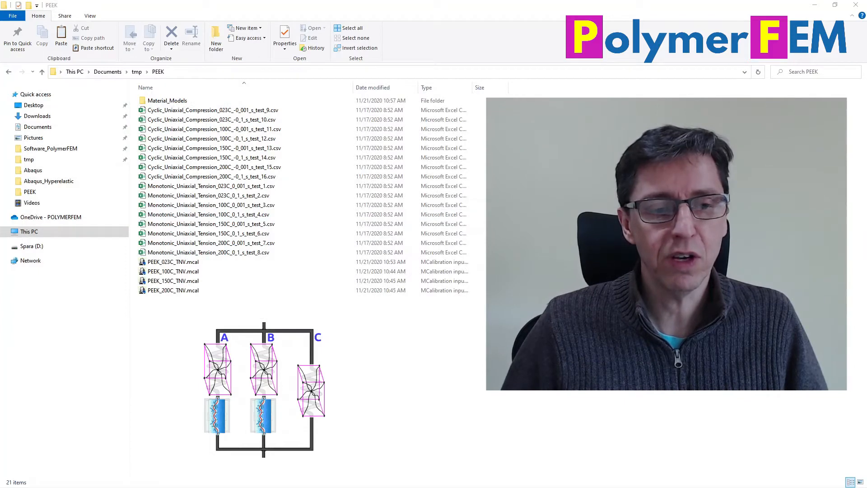
# Step: Inspect the header and data columns of Cyclic_Uniaxial_Compression_150C_-0_1_s_test_14.csv in Notepad++, and close the file
pyautogui.click(263, 254)
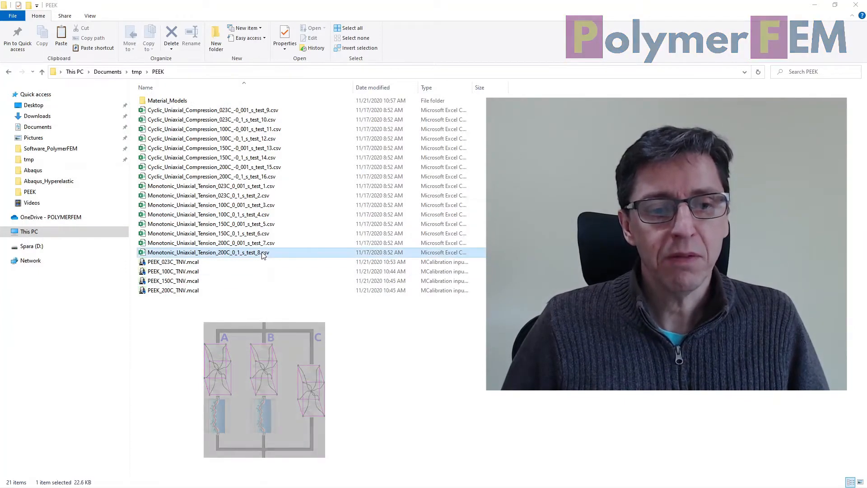
pyautogui.keyDown('shift'); pyautogui.click(258, 113); pyautogui.keyUp('shift')
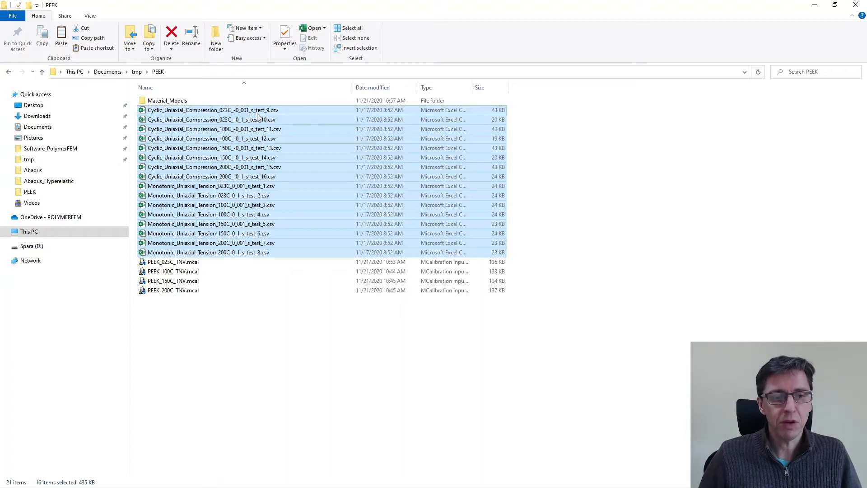
pyautogui.click(261, 158)
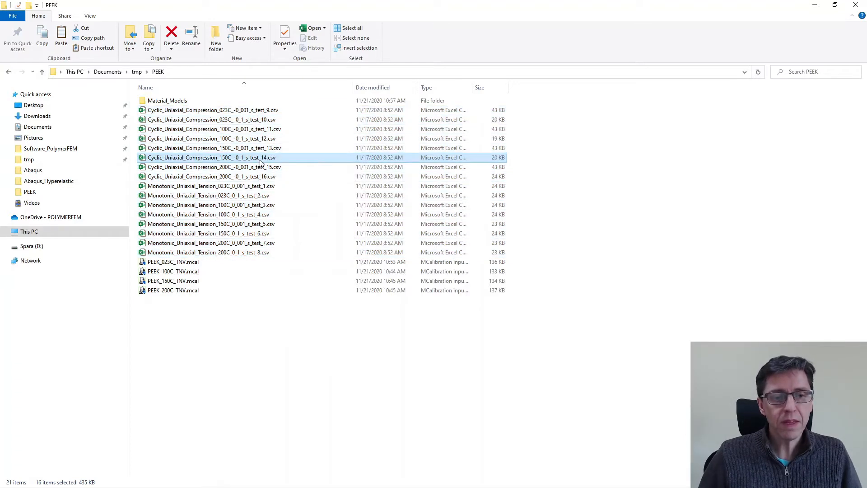
pyautogui.rightClick(261, 159)
pyautogui.click(302, 237)
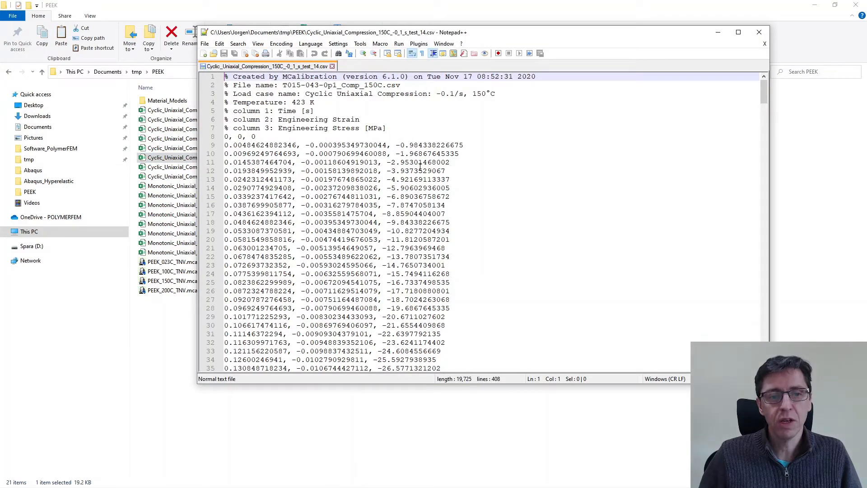
pyautogui.click(539, 181)
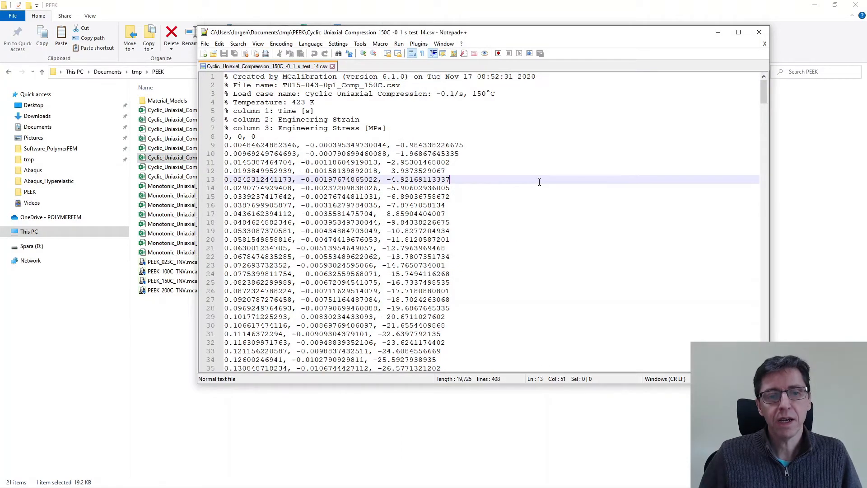
pyautogui.click(765, 43)
pyautogui.click(759, 32)
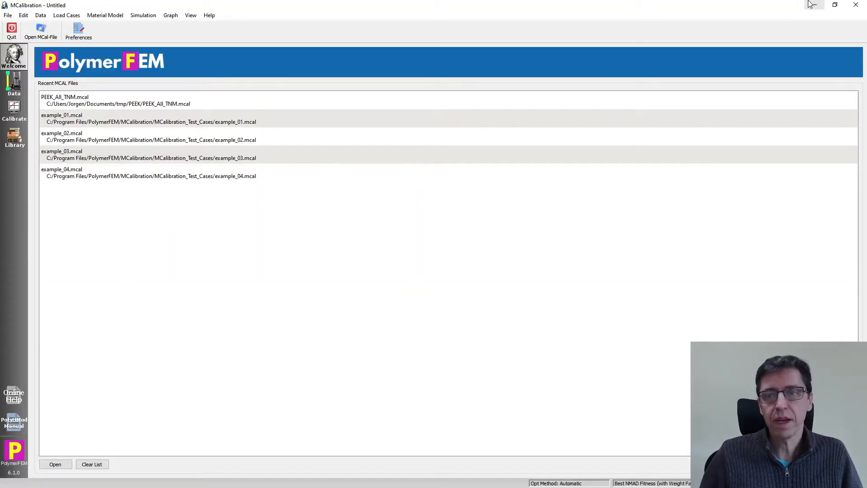
# Step: Arrange the PEEK folder window and MCalibration side by side
pyautogui.press('super+Right')
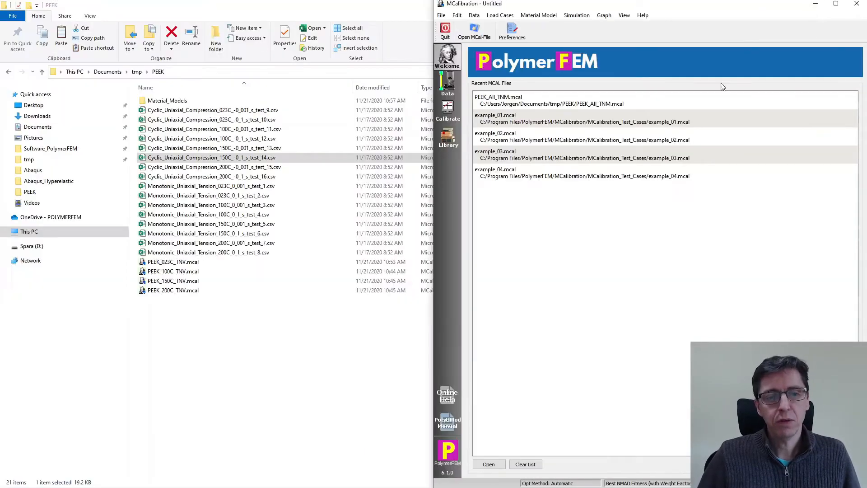
pyautogui.click(292, 387)
pyautogui.press('super+Left')
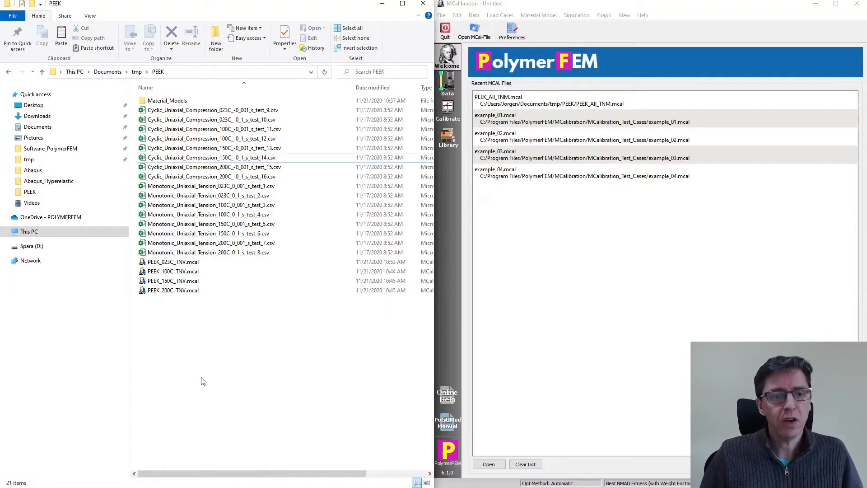
# Step: Load the four 023C compression and tension CSV files (tests 9, 10, 1 and 2) into MCalibration as load cases and maximize its window
pyautogui.click(238, 111)
pyautogui.keyDown('ctrl'); pyautogui.click(242, 120); pyautogui.keyUp('ctrl')
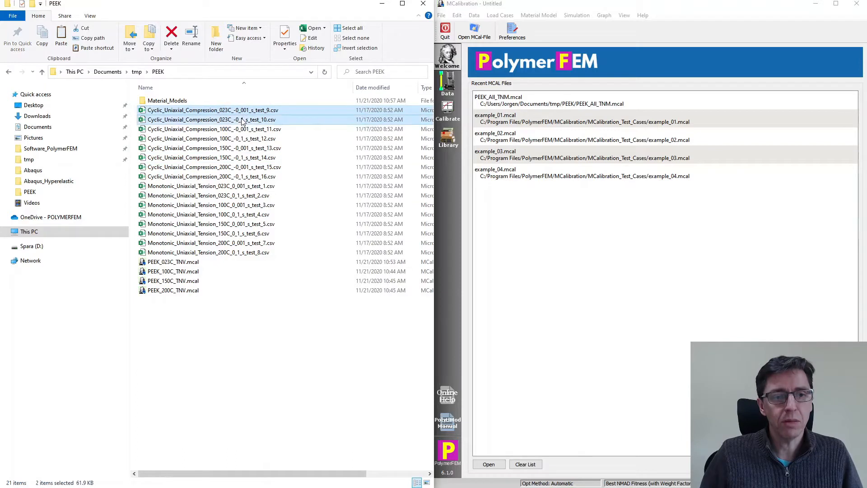
pyautogui.keyDown('ctrl'); pyautogui.click(241, 186); pyautogui.keyUp('ctrl')
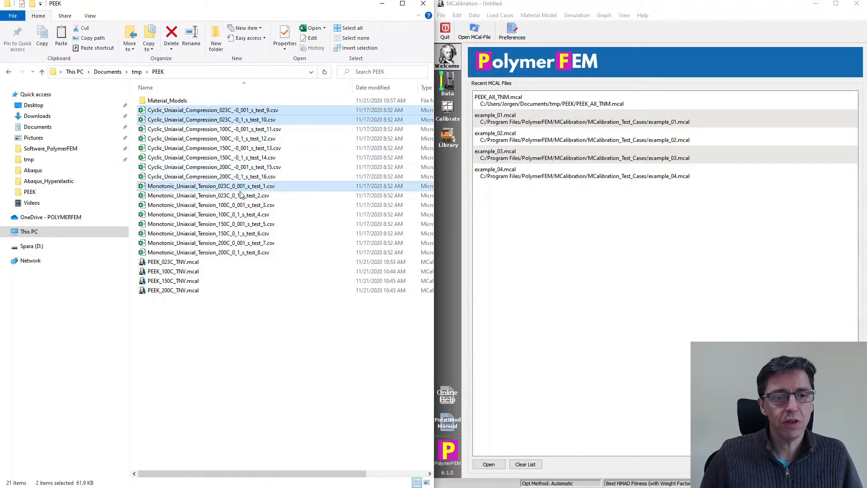
pyautogui.keyDown('ctrl'); pyautogui.click(241, 195); pyautogui.keyUp('ctrl')
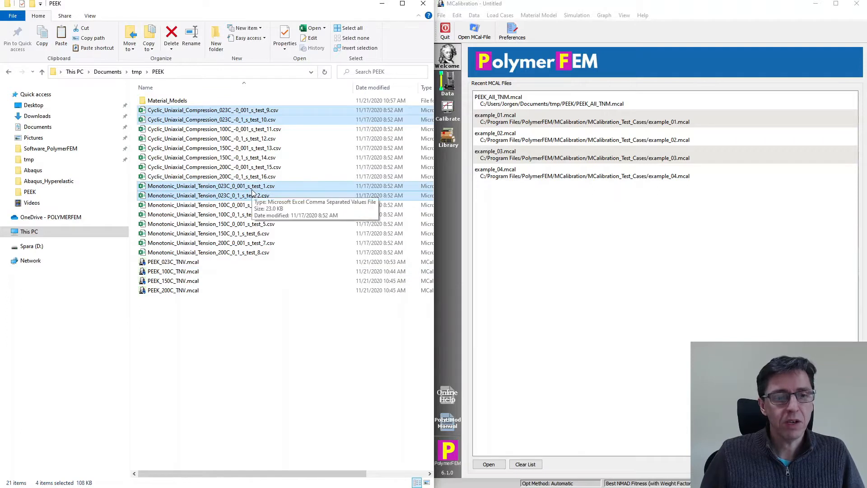
pyautogui.moveTo(252, 194); pyautogui.dragTo(619, 282)
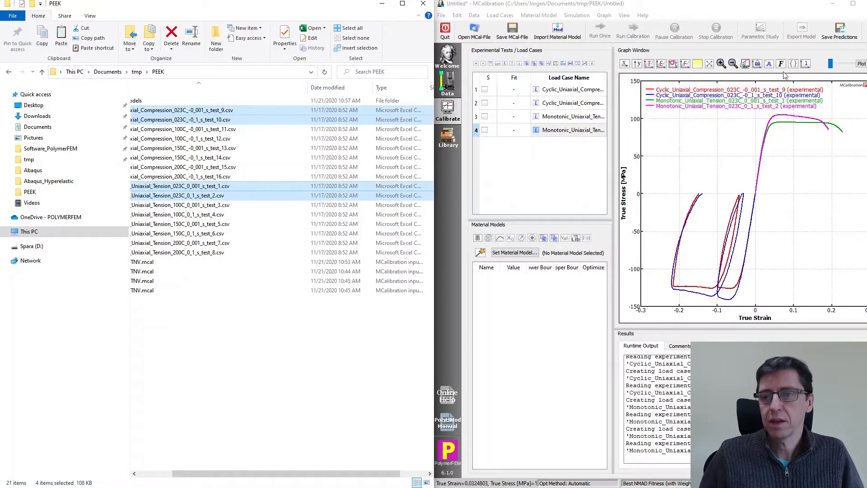
pyautogui.moveTo(784, 5); pyautogui.dragTo(574, 53)
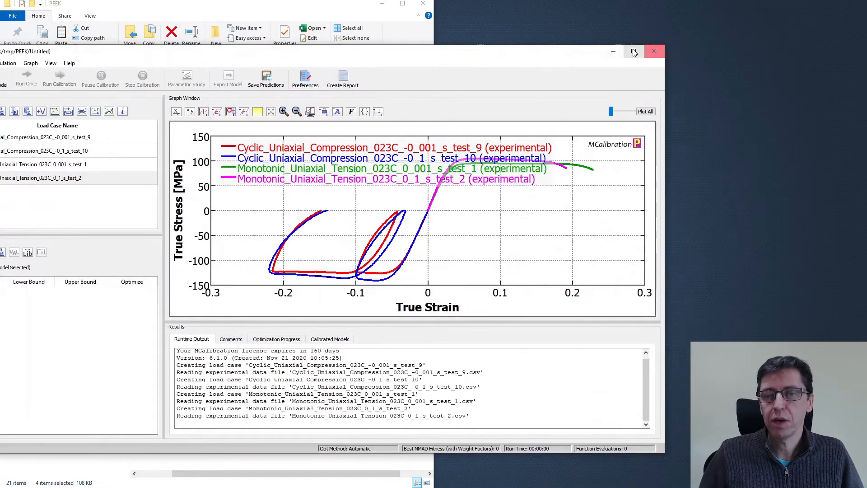
pyautogui.click(635, 52)
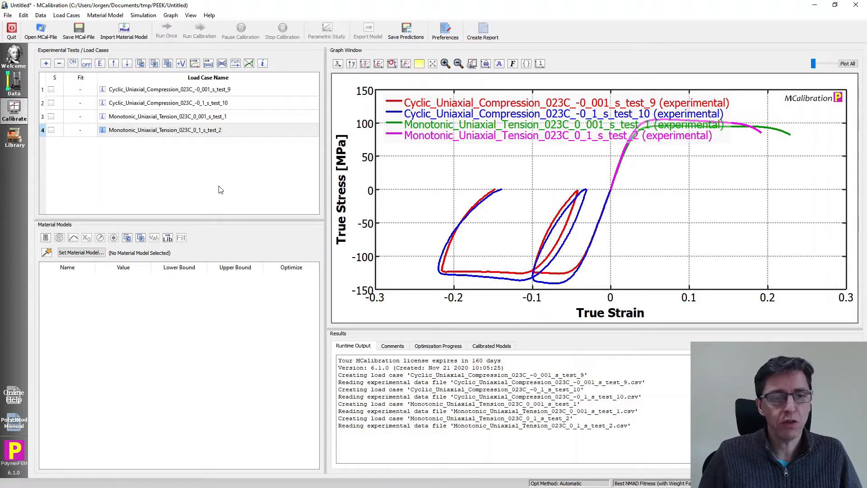
# Step: Review the control, strain type, stress type and temperature settings of the first load case, and check the other load cases' details
pyautogui.doubleClick(211, 93)
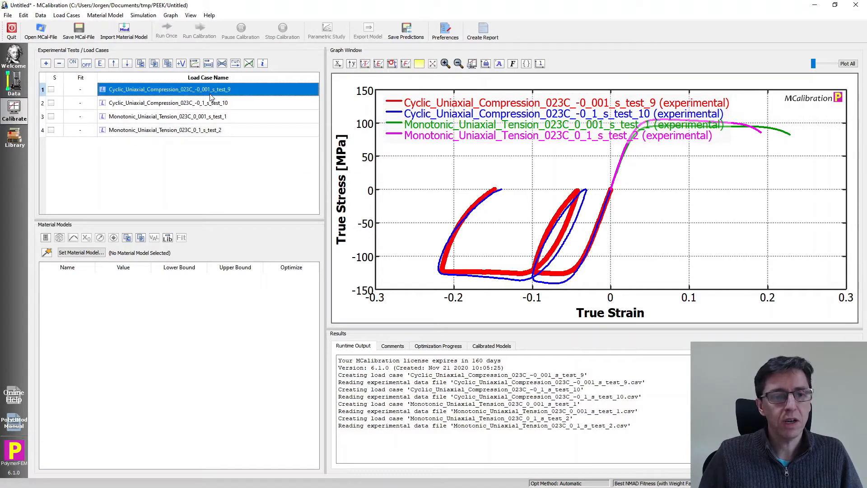
pyautogui.moveTo(239, 198); pyautogui.dragTo(214, 209)
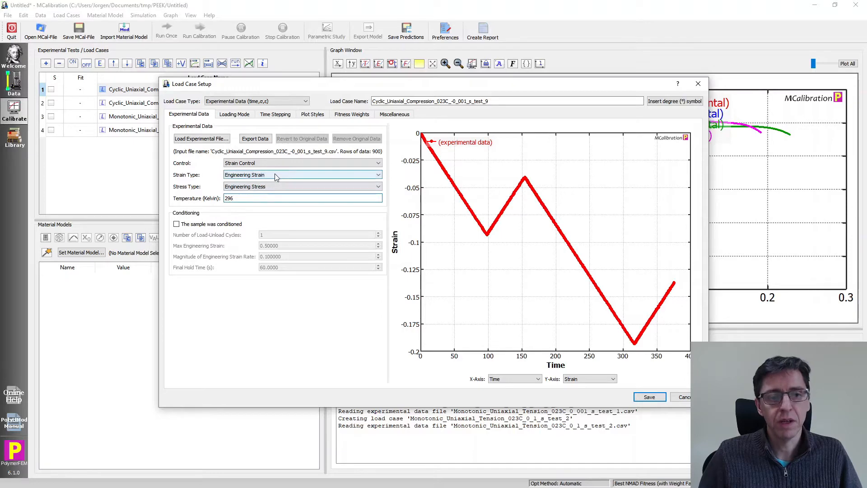
pyautogui.press('Escape')
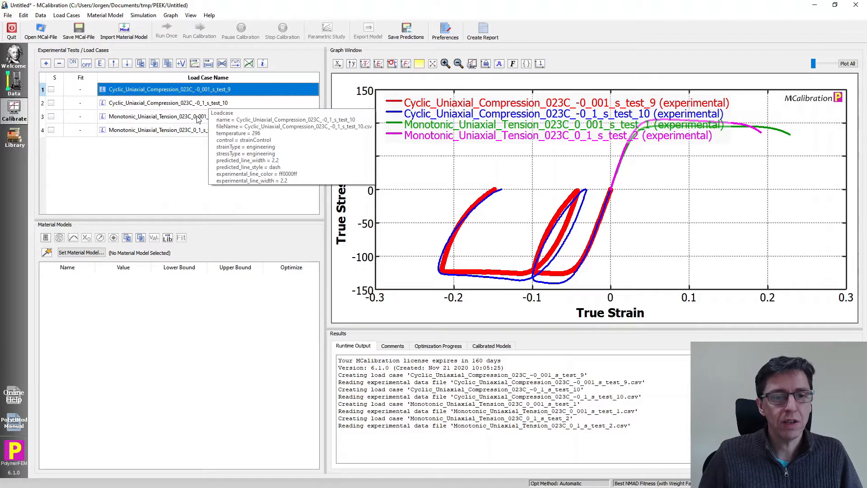
pyautogui.moveTo(197, 119)
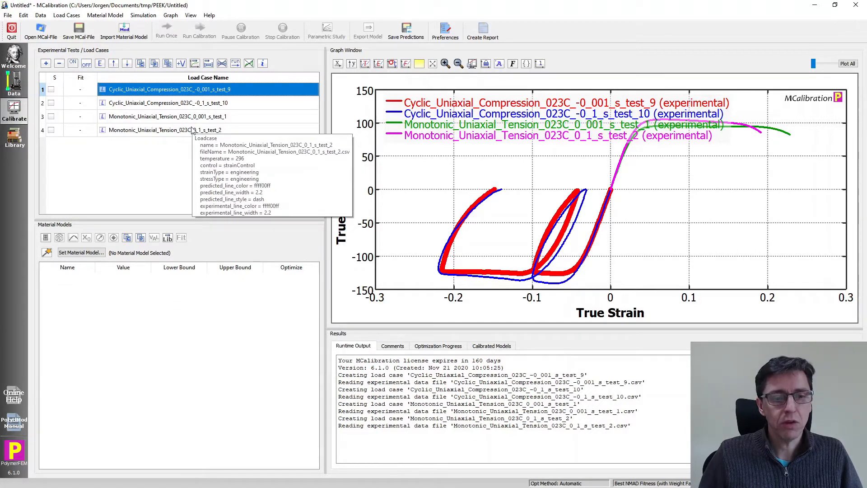
pyautogui.click(176, 149)
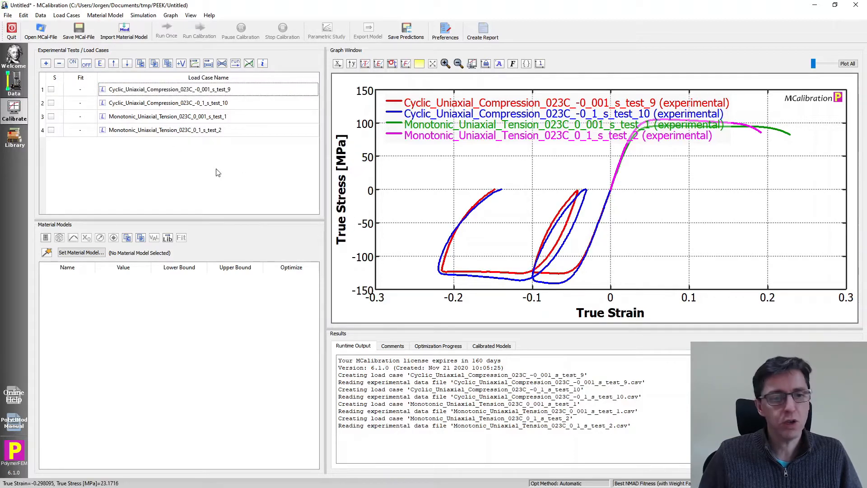
# Step: Rename all four load cases based on their type
pyautogui.click(129, 94)
pyautogui.keyDown('shift'); pyautogui.click(138, 130); pyautogui.keyUp('shift')
pyautogui.rightClick(131, 119)
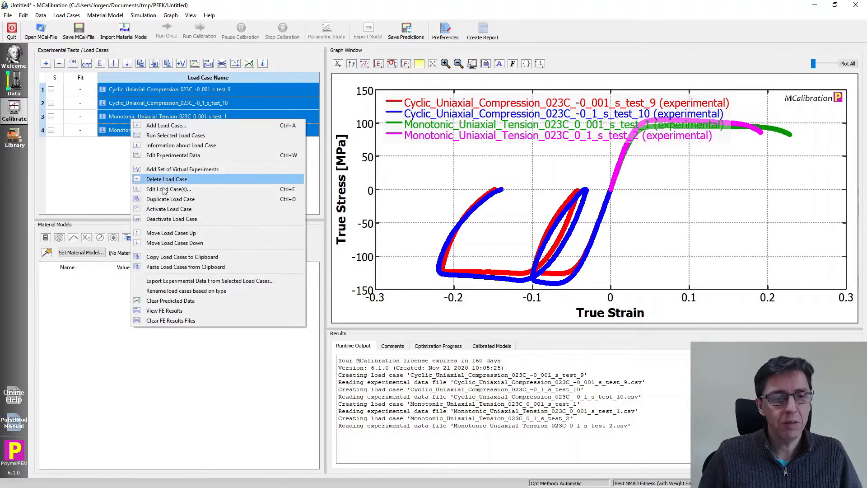
pyautogui.click(196, 290)
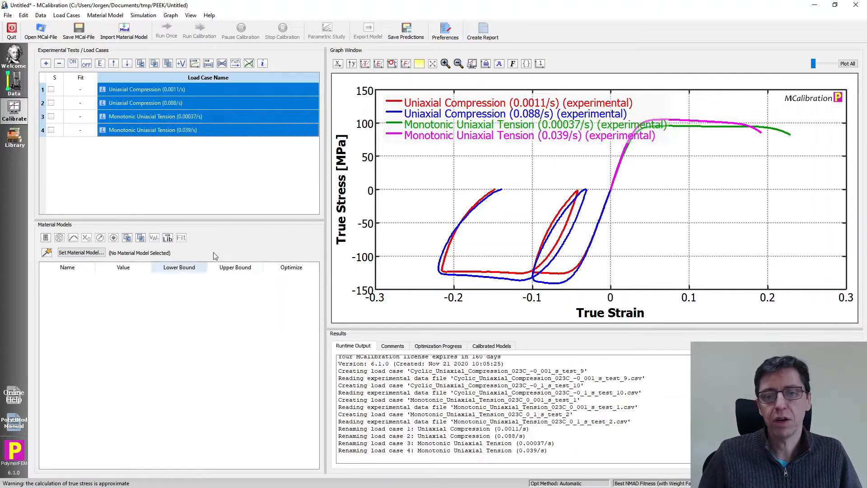
pyautogui.click(231, 197)
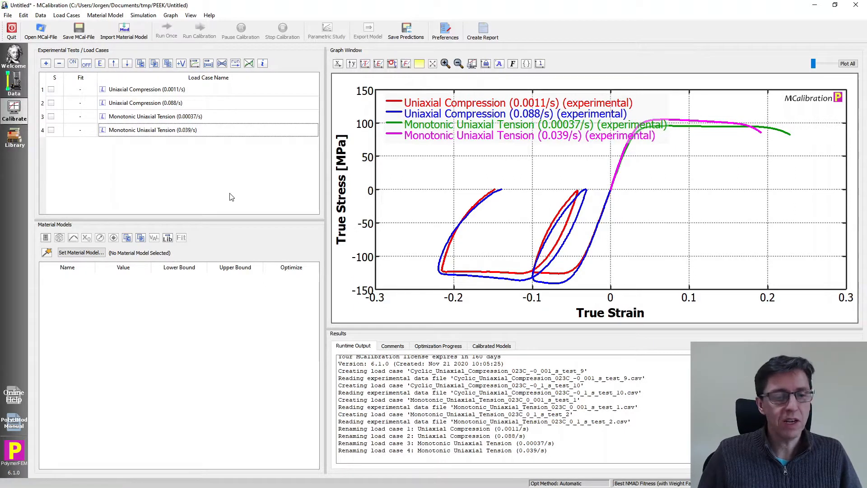
# Step: Set the material model to POLYUMOD-TNV with the recommended Thermoplastics (Isotropic) settings
pyautogui.click(99, 254)
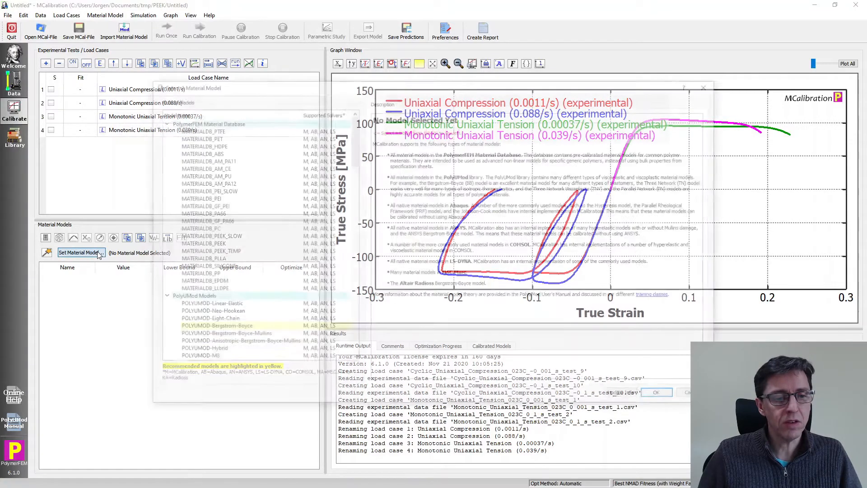
pyautogui.scroll(-6, 236, 238)
pyautogui.scroll(-3, 235, 238)
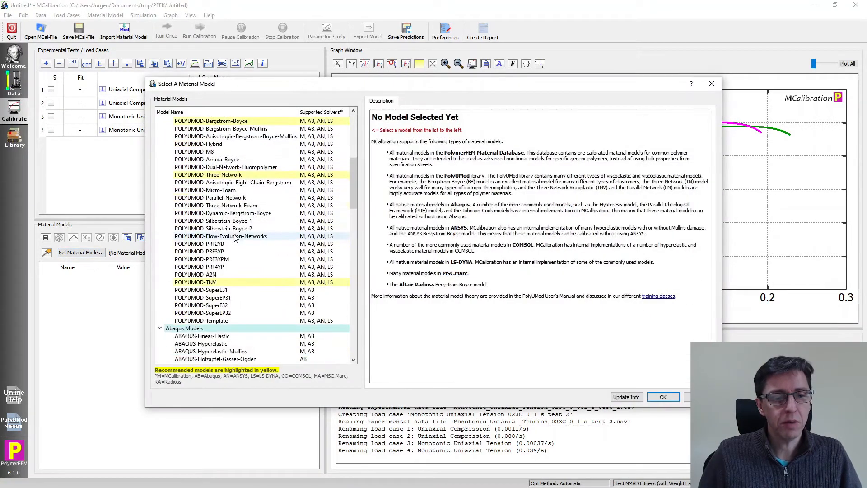
pyautogui.click(228, 282)
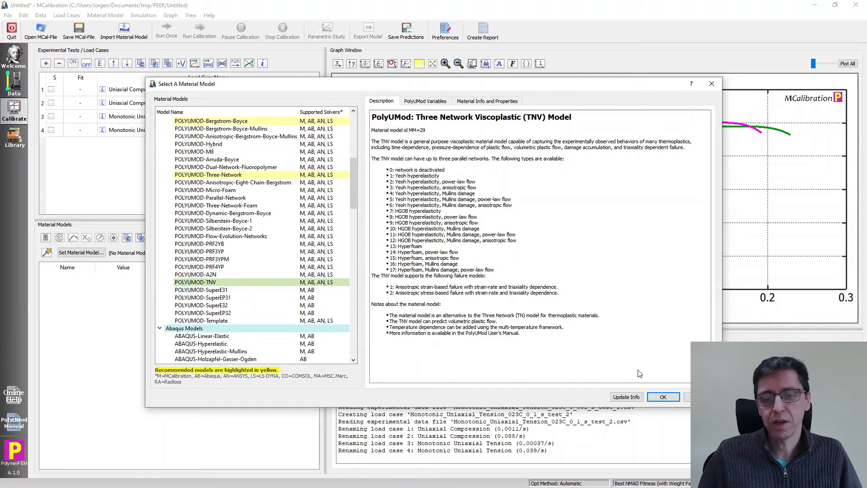
pyautogui.click(663, 397)
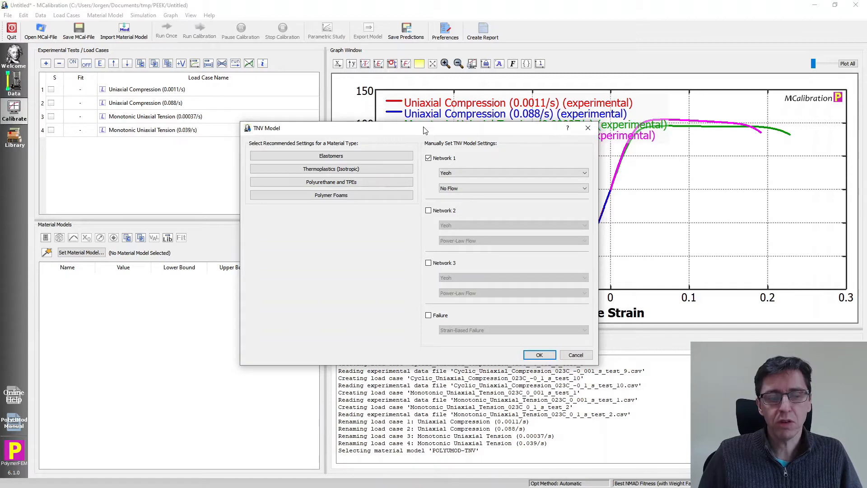
pyautogui.click(375, 169)
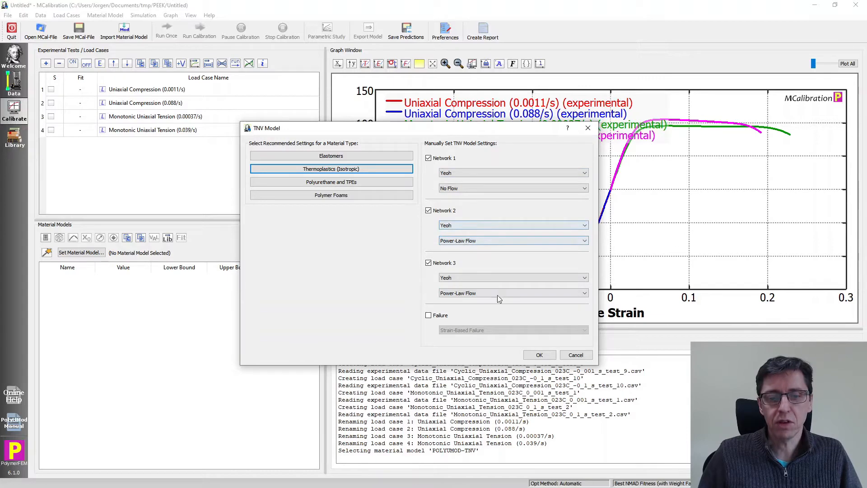
pyautogui.click(540, 356)
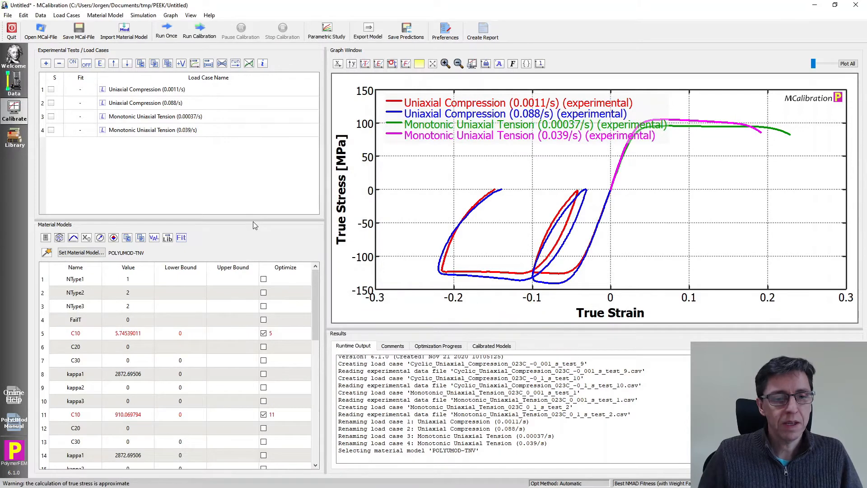
# Step: Enlarge the material parameter table and examine the TNV parameters, their bounds and the kappa1 value of the first network
pyautogui.moveTo(253, 220); pyautogui.dragTo(252, 182)
pyautogui.scroll(-7, 203, 307)
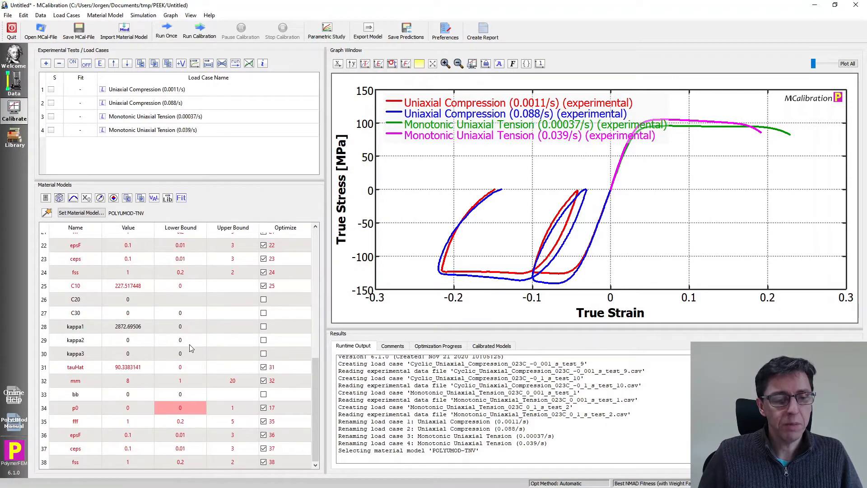
pyautogui.scroll(7, 190, 347)
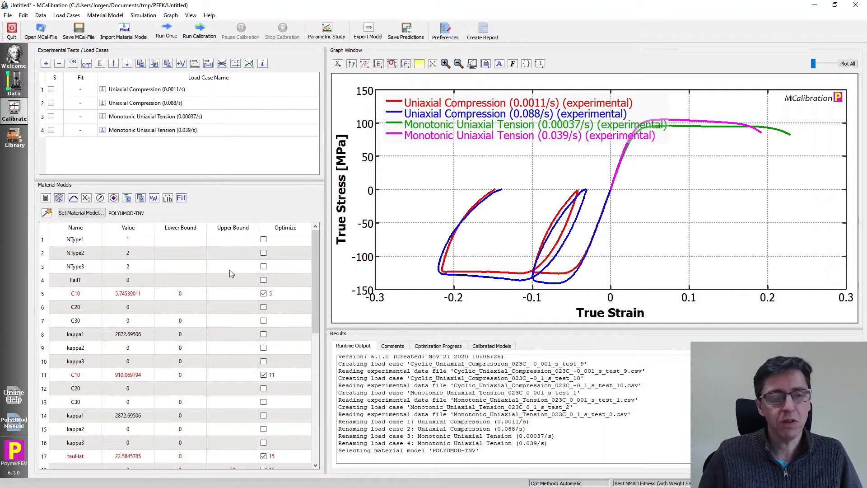
pyautogui.click(245, 155)
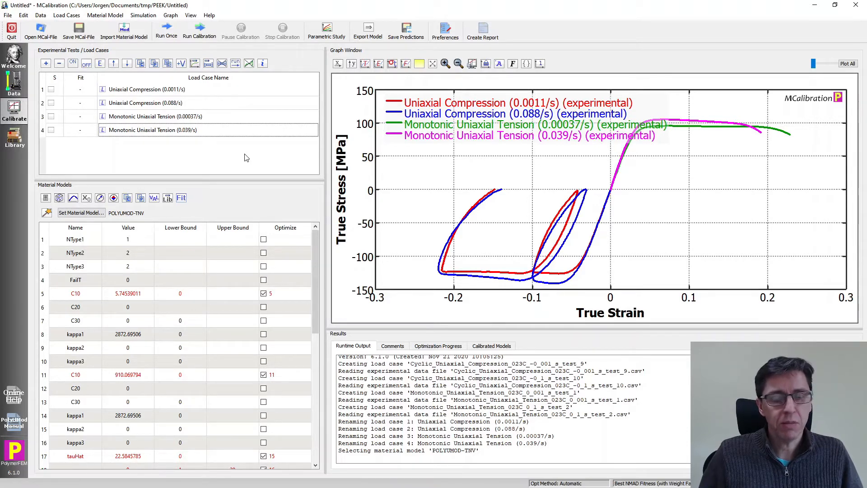
pyautogui.click(145, 338)
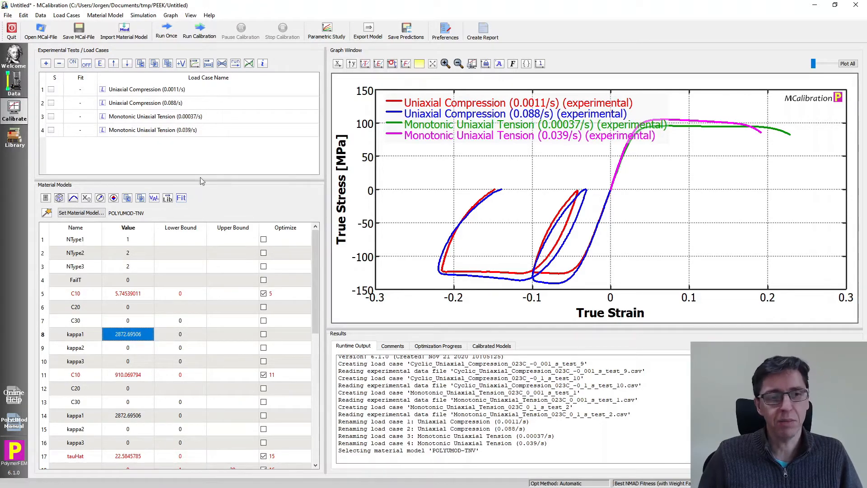
pyautogui.click(216, 155)
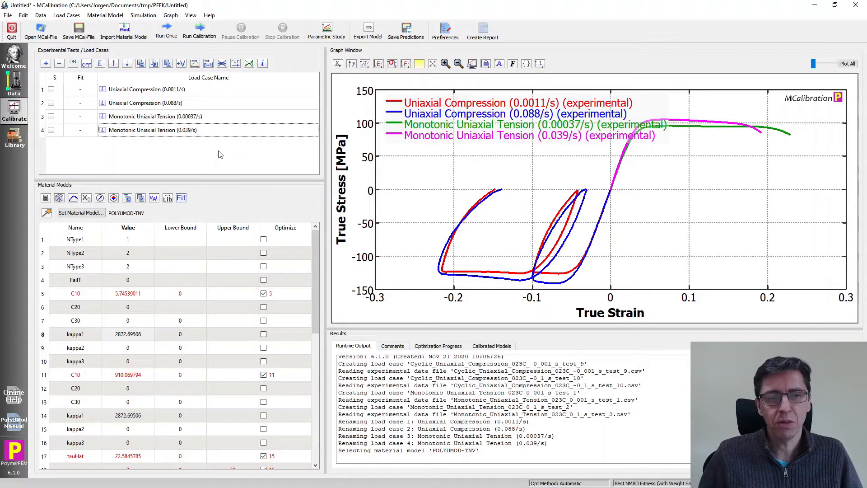
# Step: Add a Poisson's Ratio load case with an experimental ratio of 0.4 at an engineering strain of 0.001
pyautogui.click(46, 64)
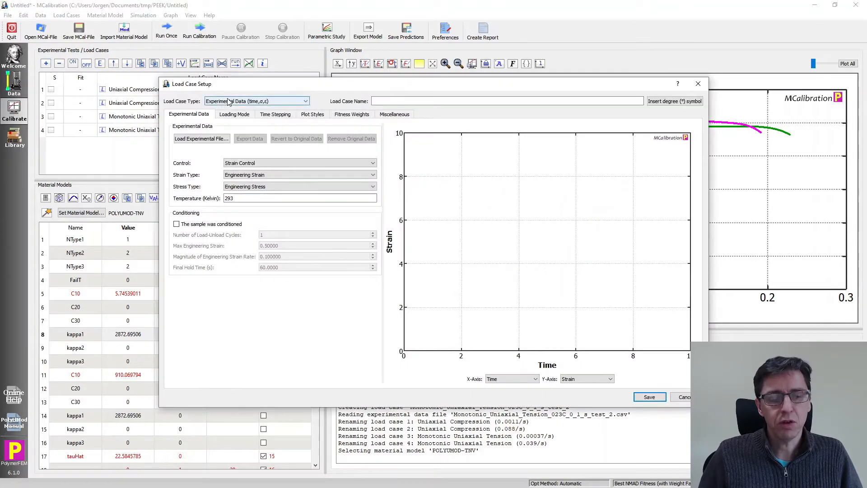
pyautogui.click(229, 101)
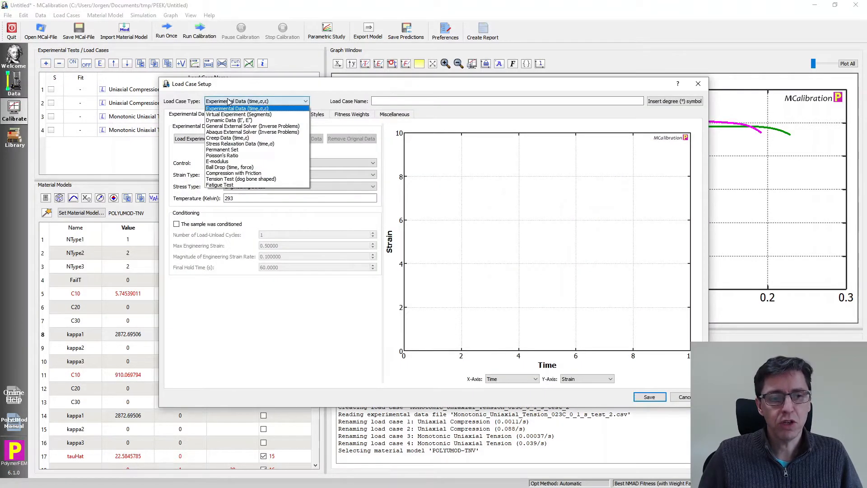
pyautogui.click(233, 157)
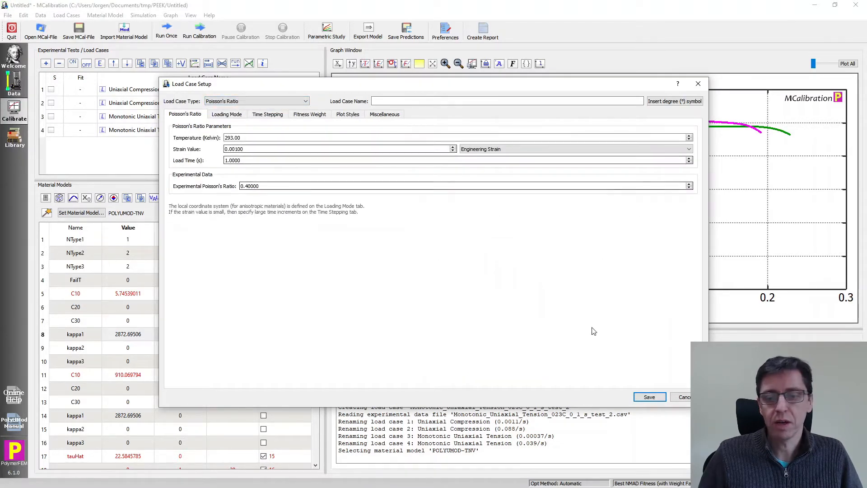
pyautogui.click(649, 396)
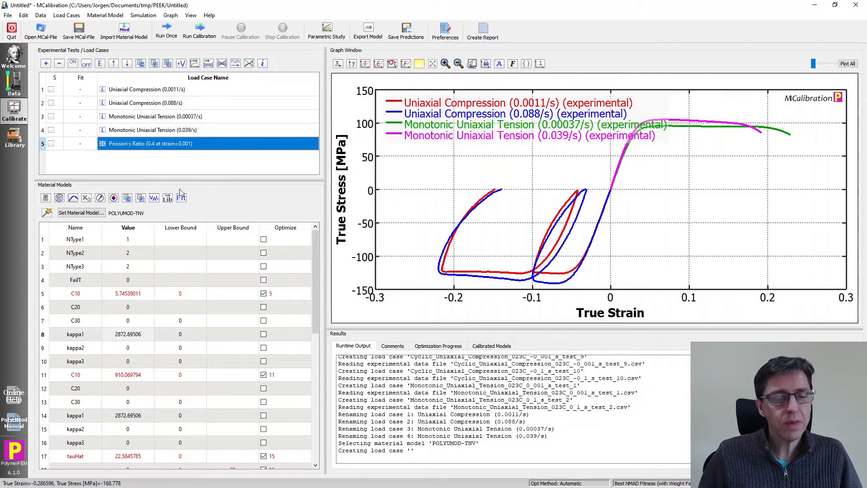
pyautogui.click(150, 161)
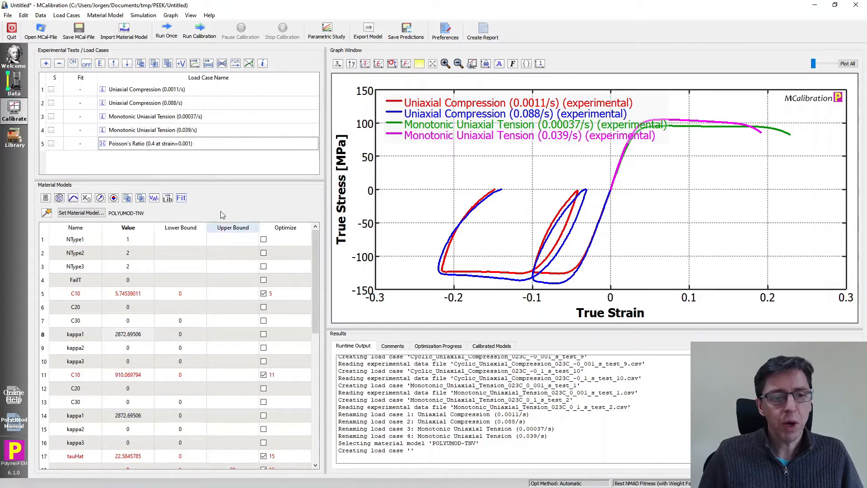
# Step: Enlarge the parameter table to compare the kappa1 values of the three networks, then bring the load case list back into view
pyautogui.moveTo(226, 180); pyautogui.dragTo(241, 49)
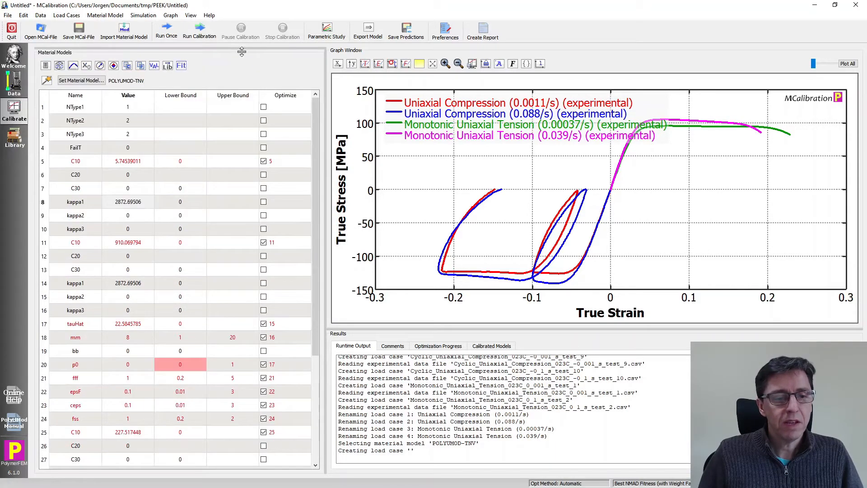
pyautogui.click(139, 204)
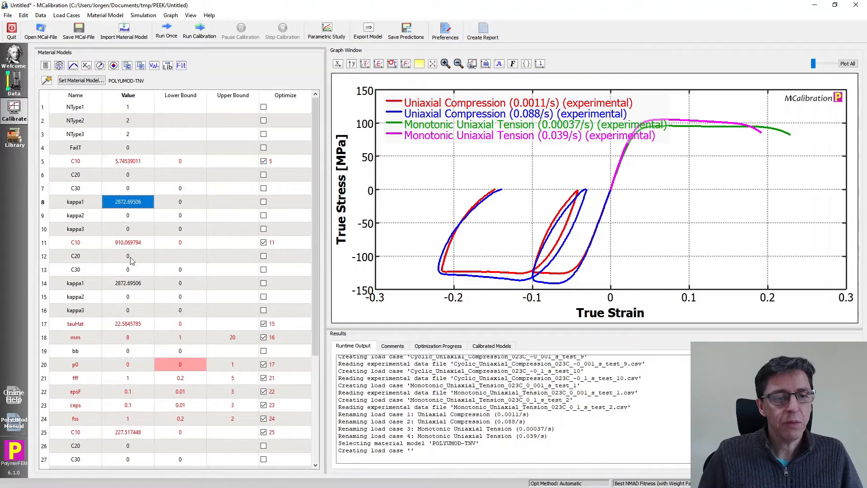
pyautogui.click(133, 284)
pyautogui.scroll(-1, 134, 289)
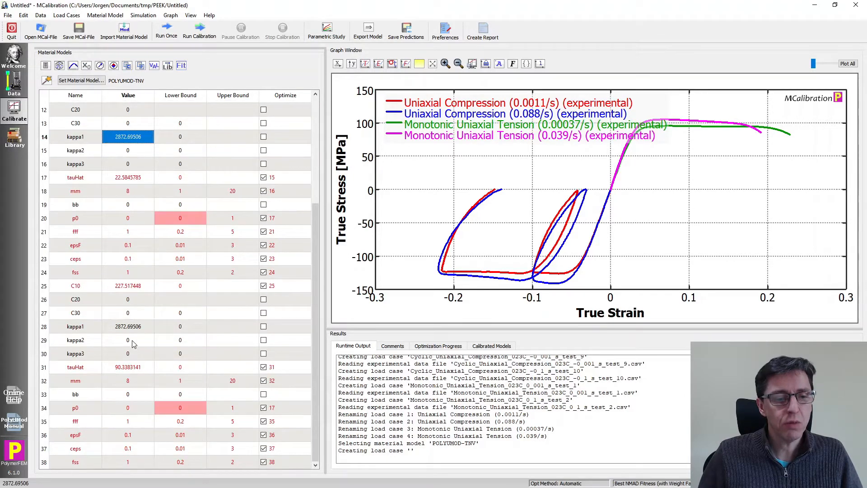
pyautogui.click(137, 329)
pyautogui.scroll(4, 143, 337)
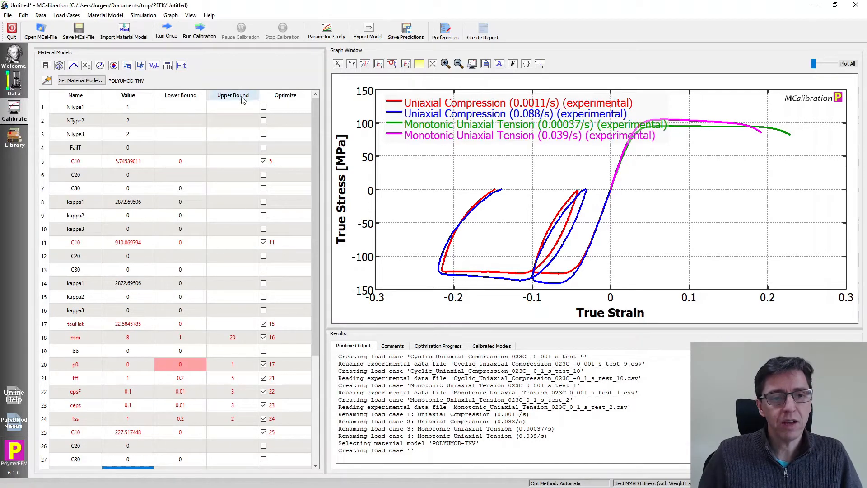
pyautogui.moveTo(261, 48); pyautogui.dragTo(261, 182)
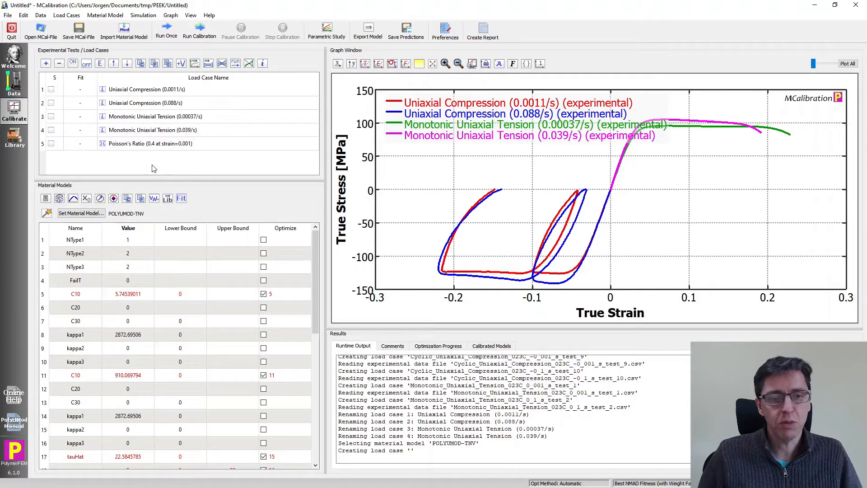
pyautogui.click(143, 339)
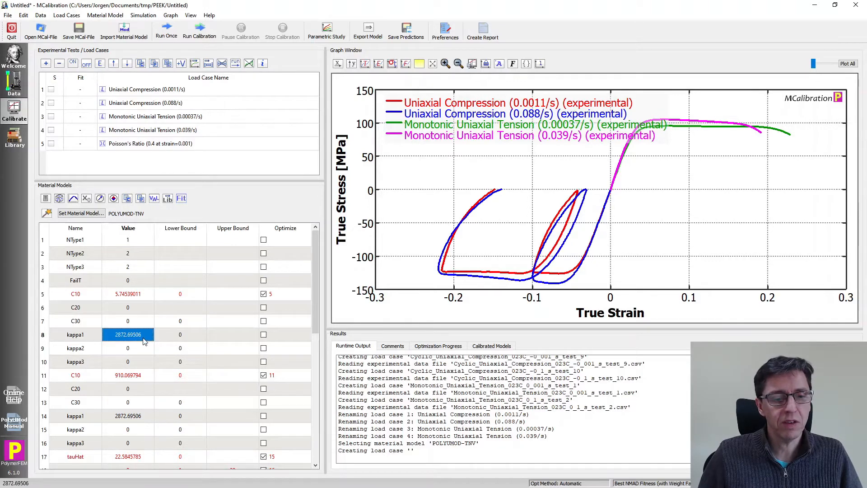
# Step: Include the first network's kappa1 (row 8) in the optimization using group number 88
pyautogui.moveTo(239, 180); pyautogui.dragTo(270, 50)
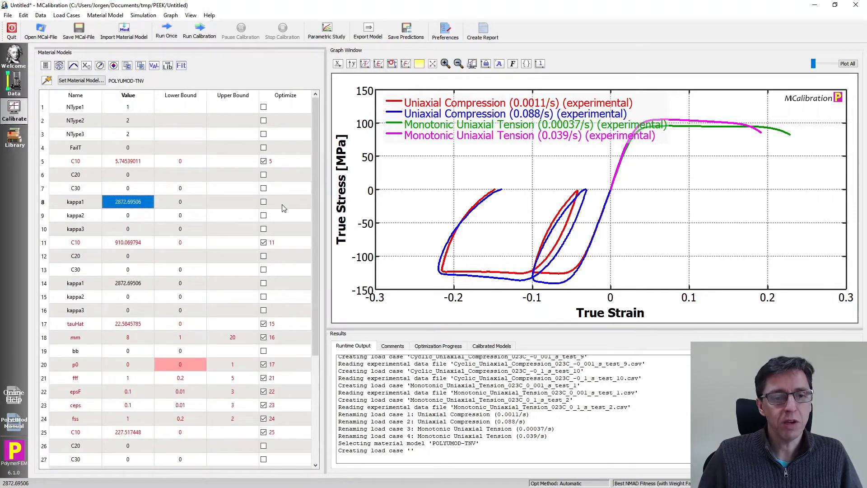
pyautogui.click(101, 286)
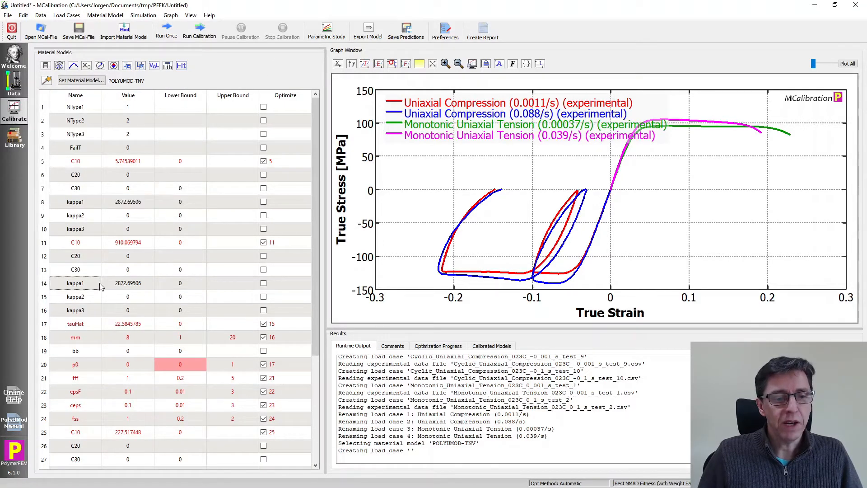
pyautogui.click(138, 205)
pyautogui.click(134, 284)
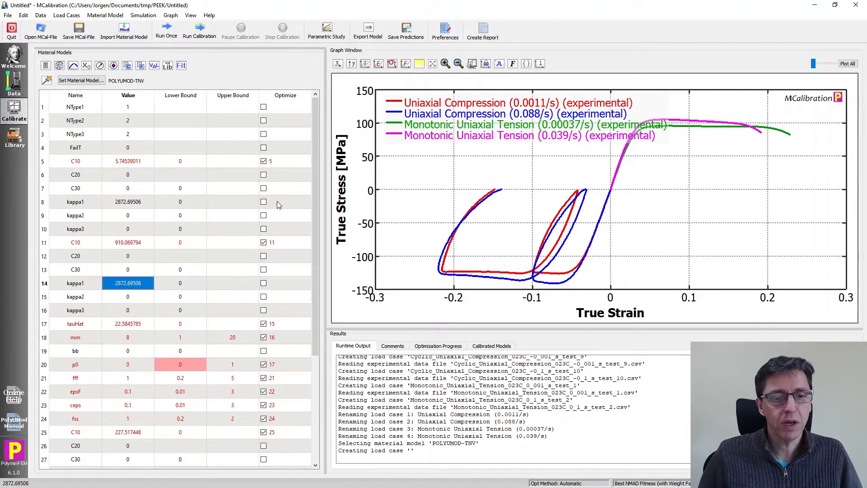
pyautogui.scroll(-4, 277, 204)
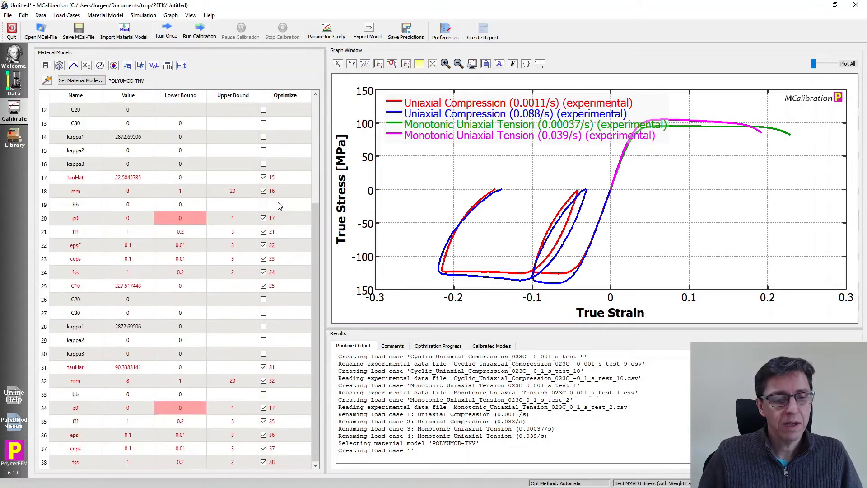
pyautogui.scroll(4, 279, 206)
pyautogui.click(279, 206)
pyautogui.write('88')
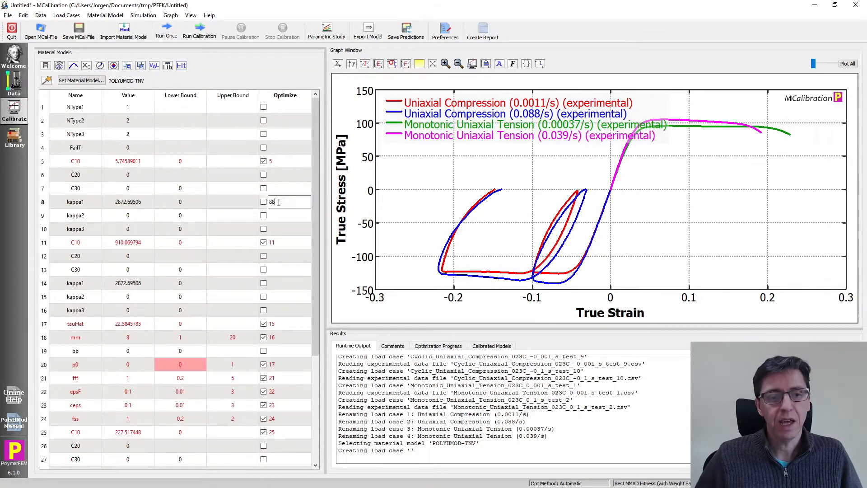
pyautogui.press('Return')
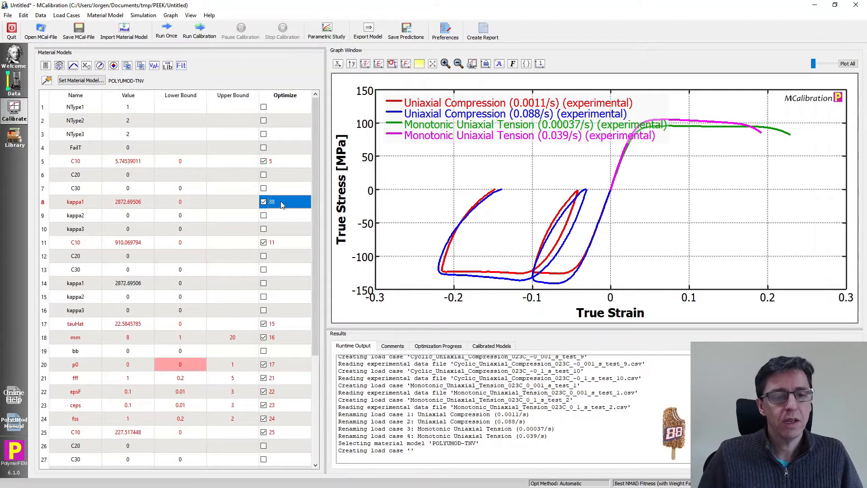
# Step: Assign optimization group 88 to kappa1 of the second and third networks (rows 14 and 28) as well
pyautogui.click(286, 283)
pyautogui.write('88')
pyautogui.press('Return')
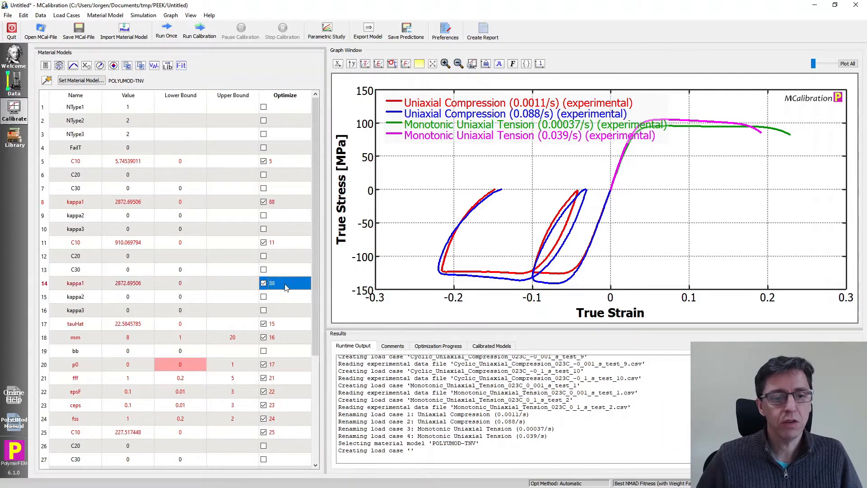
pyautogui.scroll(-1, 279, 290)
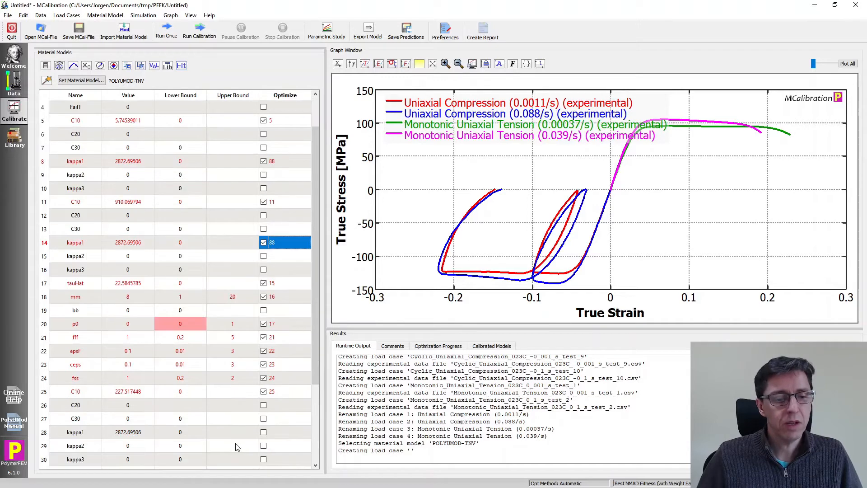
pyautogui.click(277, 431)
pyautogui.write('88')
pyautogui.press('Return')
pyautogui.scroll(1, 241, 293)
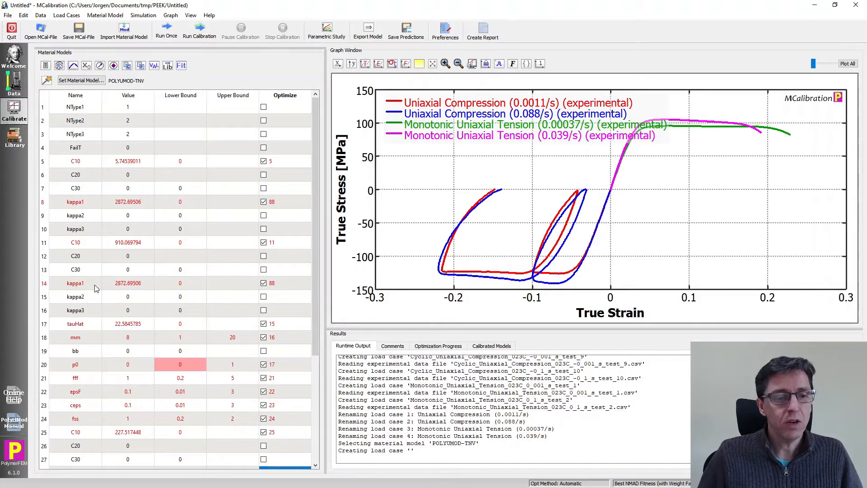
# Step: Check the linked kappa1 rows, restore the load case list, and run all load cases once with the initial parameters
pyautogui.moveTo(87, 288)
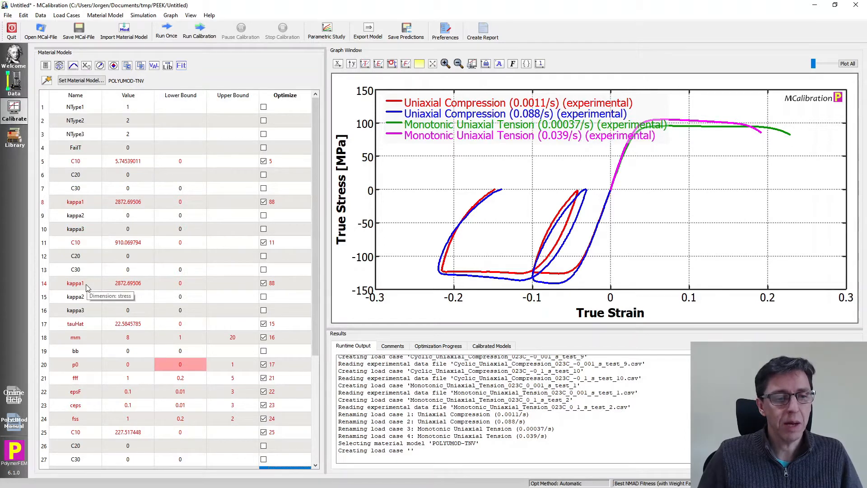
pyautogui.scroll(-1, 101, 375)
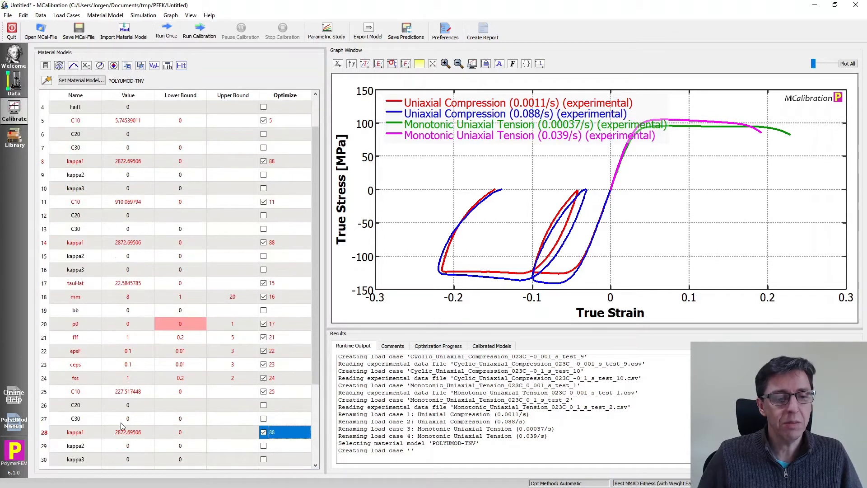
pyautogui.scroll(1, 156, 352)
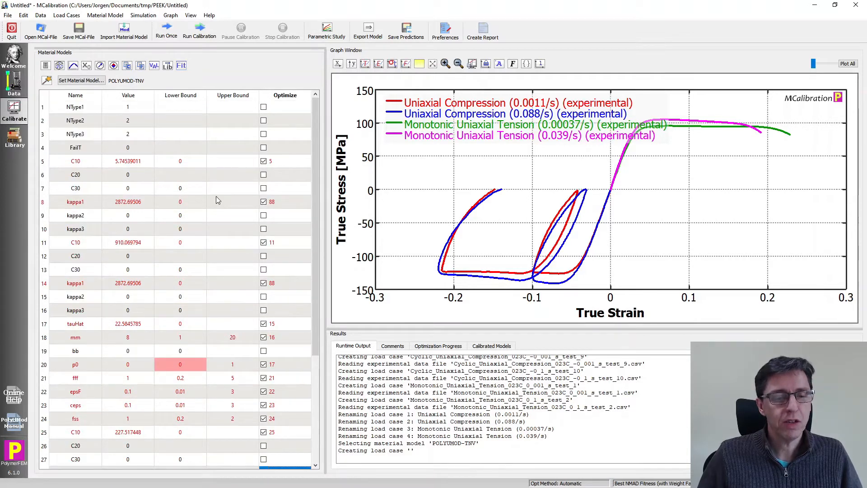
pyautogui.moveTo(215, 49); pyautogui.dragTo(201, 166)
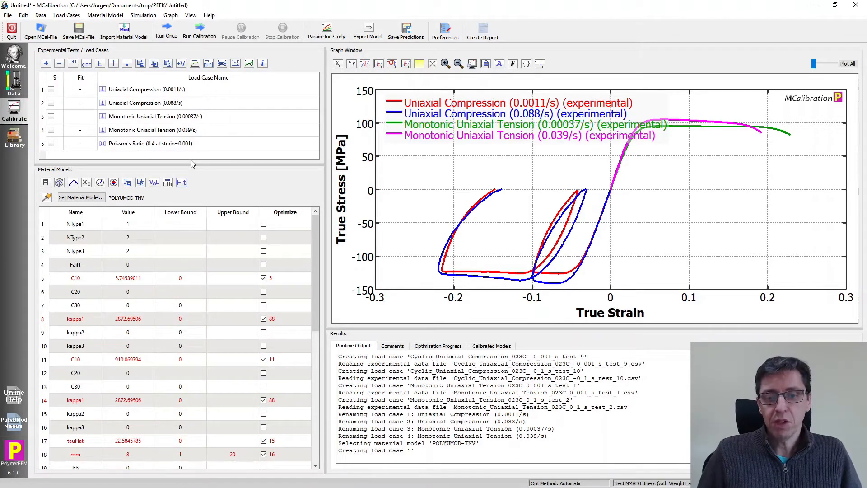
pyautogui.click(167, 35)
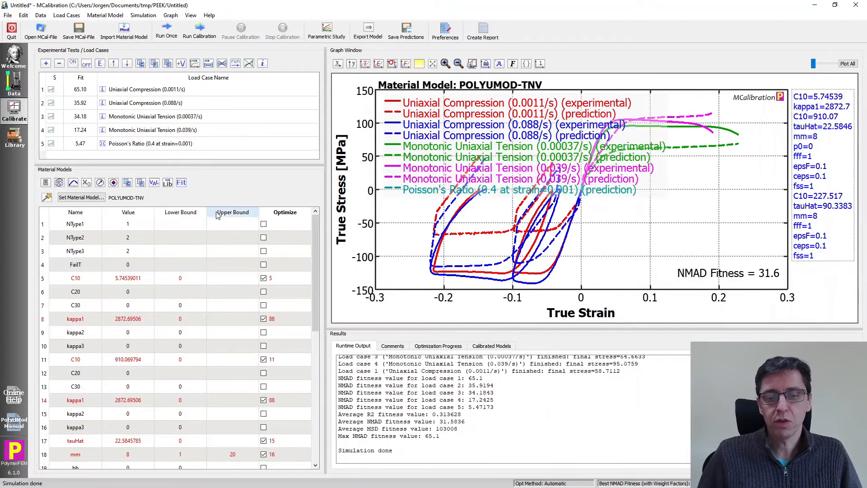
# Step: Reduce the stress-strain graph's legend font size to 6
pyautogui.rightClick(508, 159)
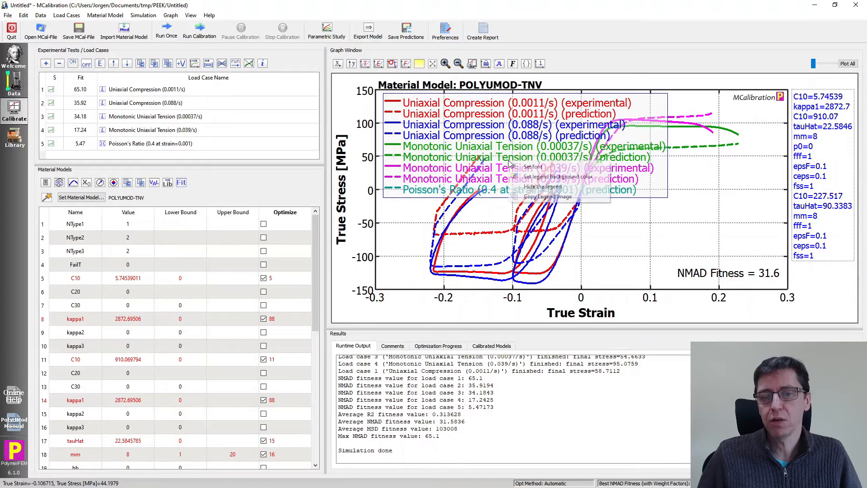
pyautogui.click(519, 165)
pyautogui.click(516, 194)
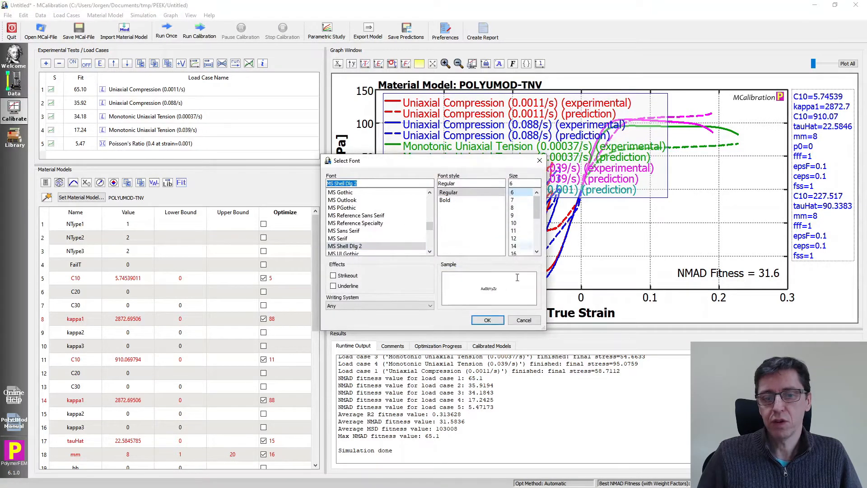
pyautogui.click(488, 320)
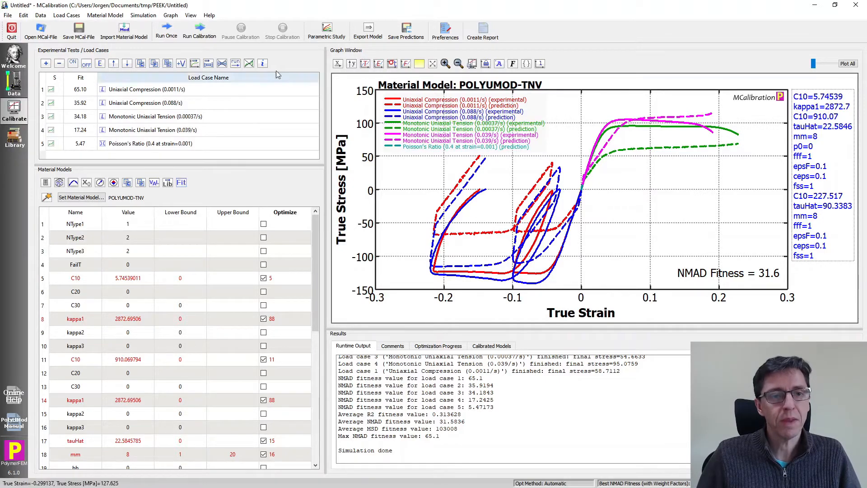
# Step: Run the calibration with the extensive automatic method on 8 CPUs, with no time or evaluation limit and the NMAD fitness function
pyautogui.click(208, 42)
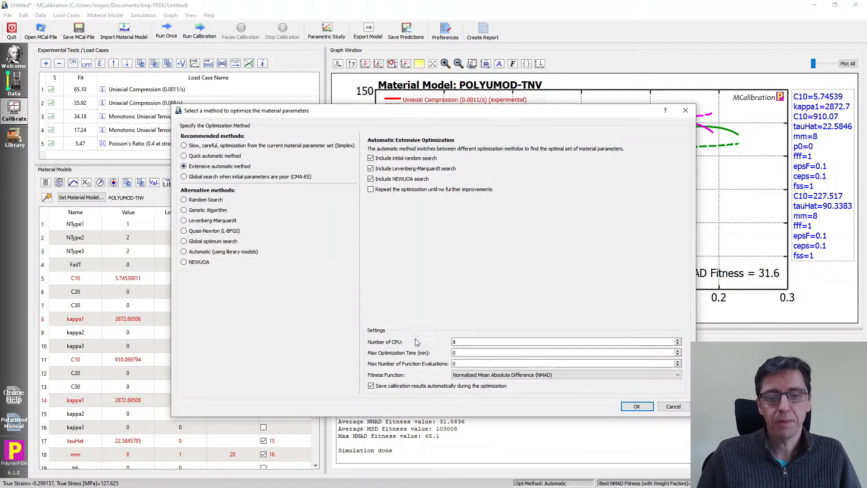
pyautogui.doubleClick(455, 341)
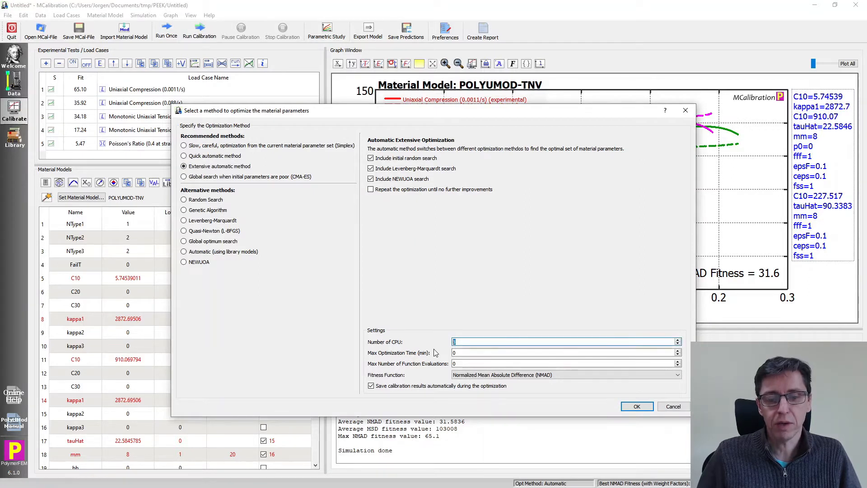
pyautogui.moveTo(458, 364); pyautogui.dragTo(447, 366)
pyautogui.doubleClick(455, 353)
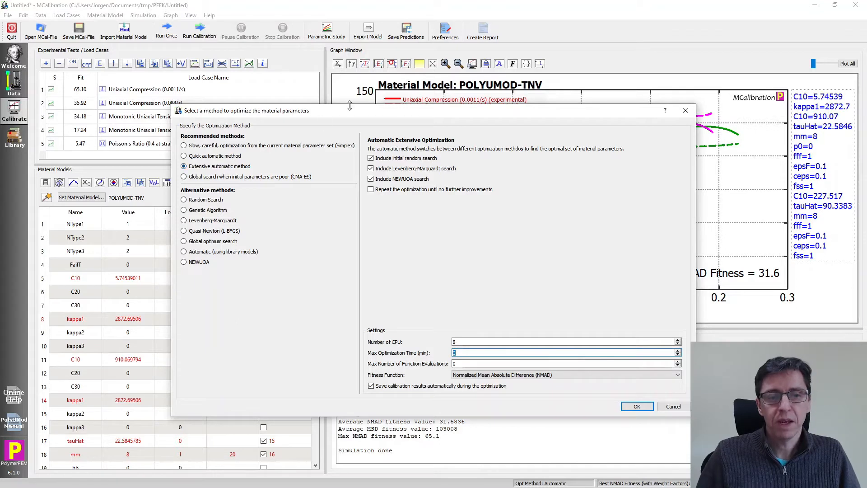
pyautogui.moveTo(356, 118); pyautogui.dragTo(463, 118)
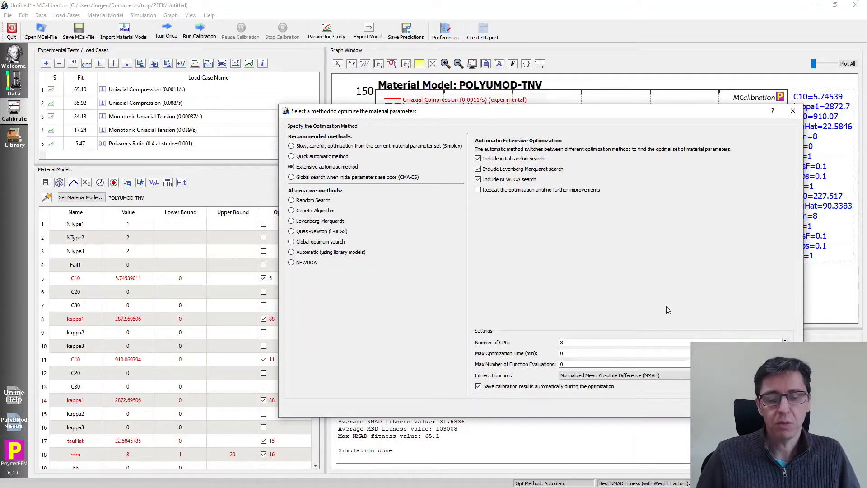
pyautogui.click(742, 406)
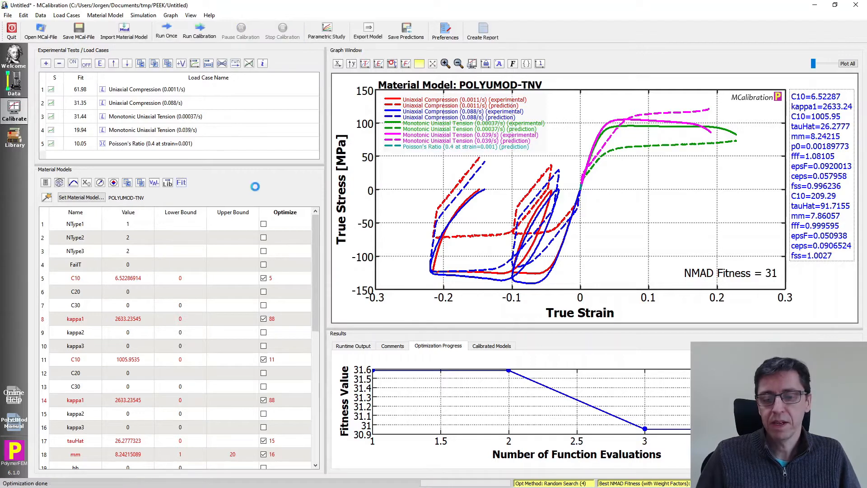
pyautogui.click(402, 239)
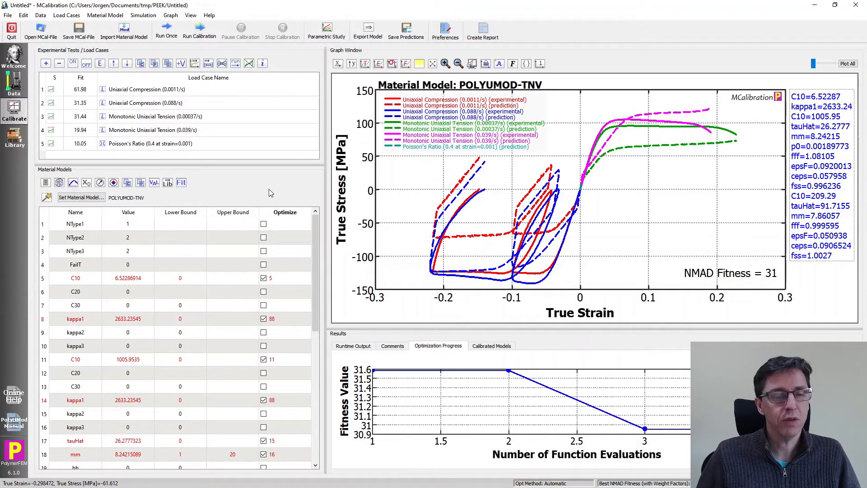
# Step: Open the saved calibration PEEK_023C_TNV.mcal without saving the current calibration
pyautogui.click(41, 31)
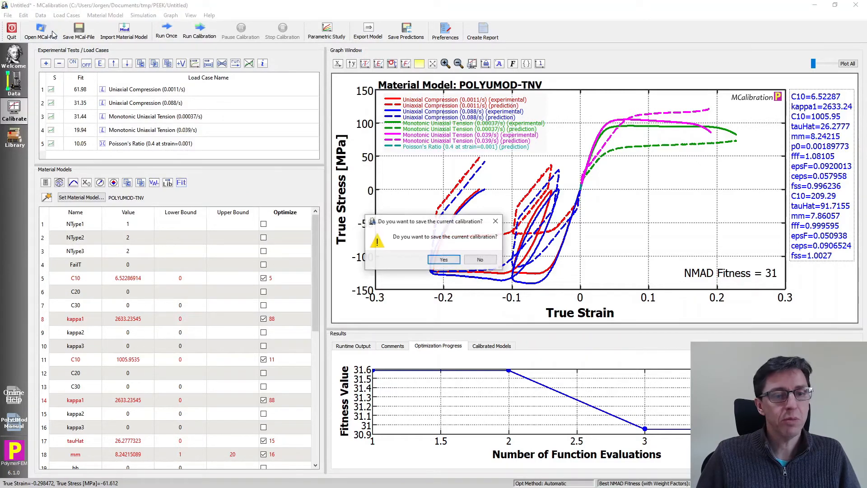
pyautogui.click(480, 260)
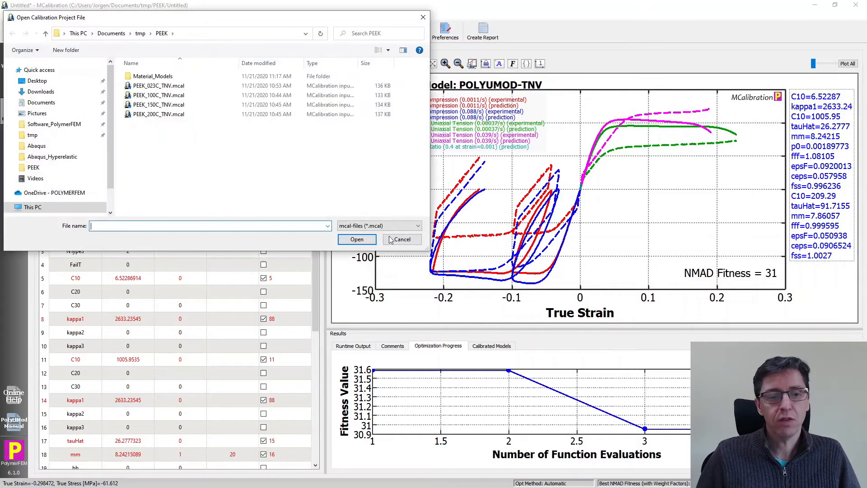
pyautogui.doubleClick(176, 90)
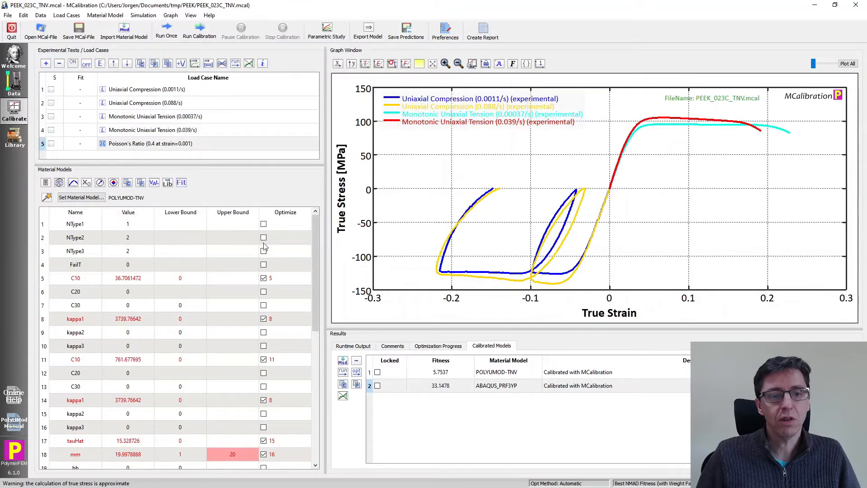
# Step: Show the runtime output, run all 23C load cases once with the calibrated parameters, and review the parameter list
pyautogui.click(353, 345)
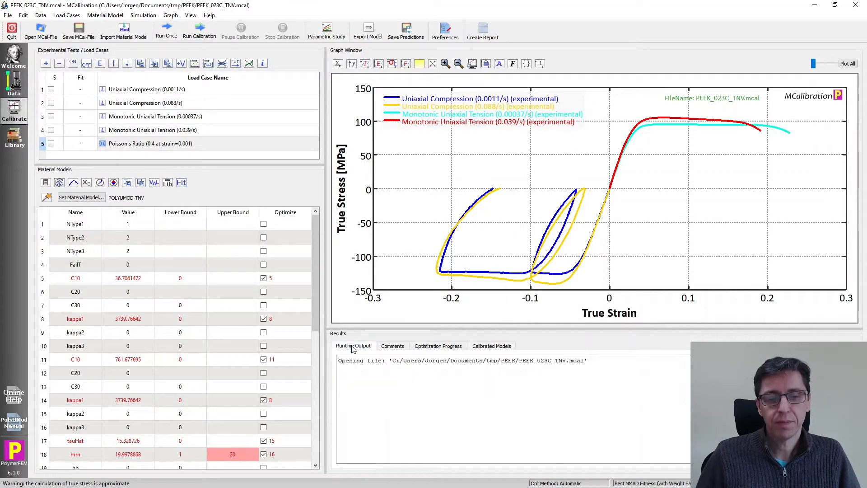
pyautogui.scroll(-6, 189, 350)
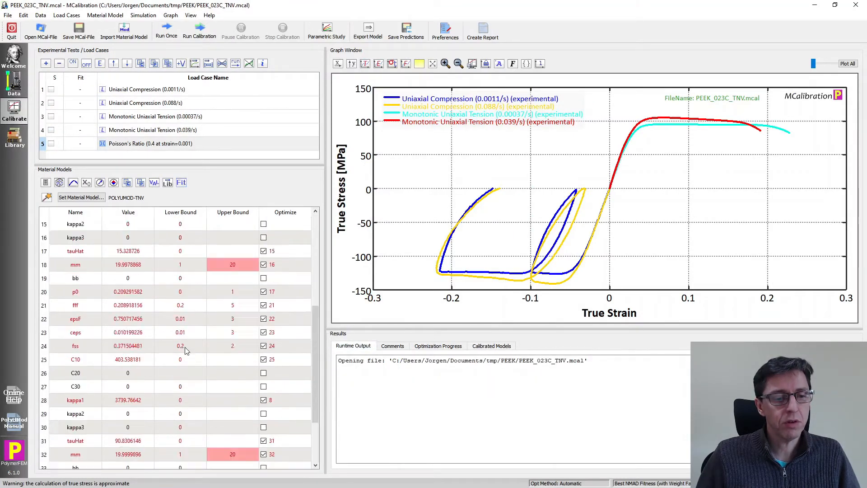
pyautogui.scroll(6, 188, 349)
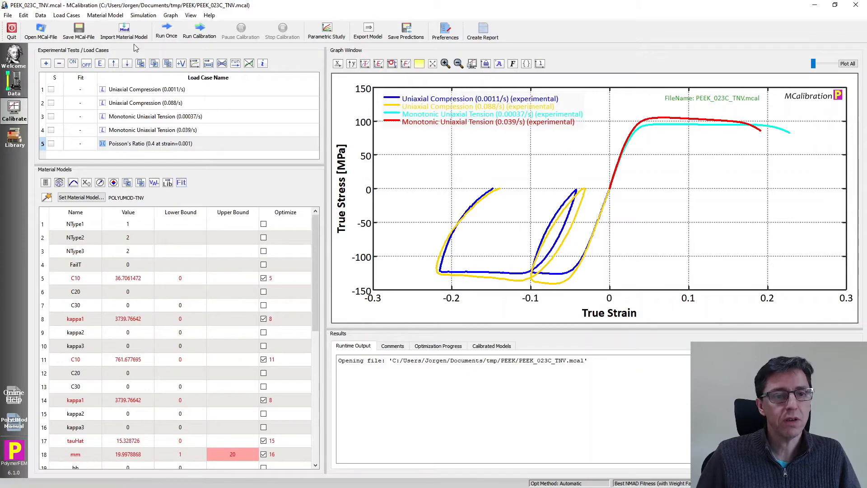
pyautogui.click(167, 31)
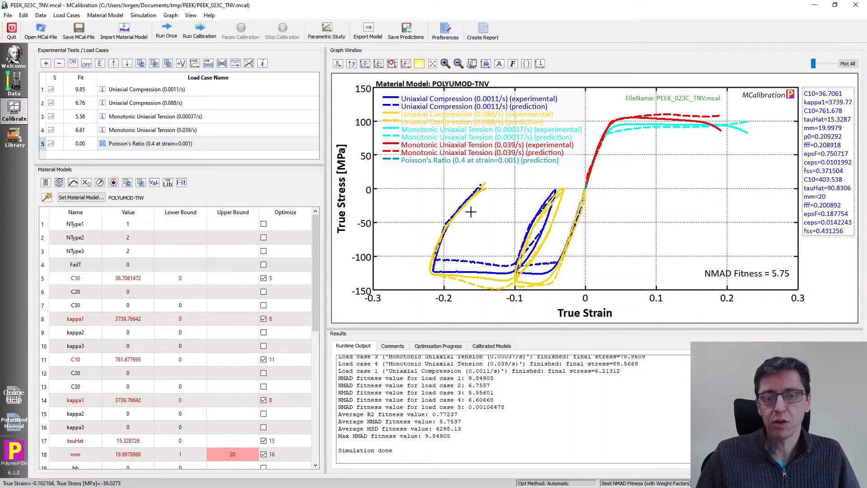
pyautogui.scroll(-6, 240, 288)
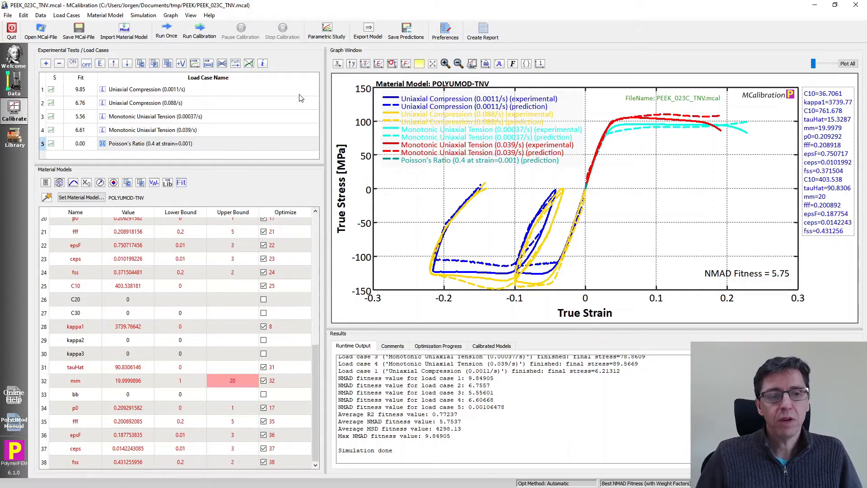
# Step: Export the 23C model as a PolyUMod External File in mm, N, s and K, named PEEK_023C_TNV_material.txt
pyautogui.click(365, 36)
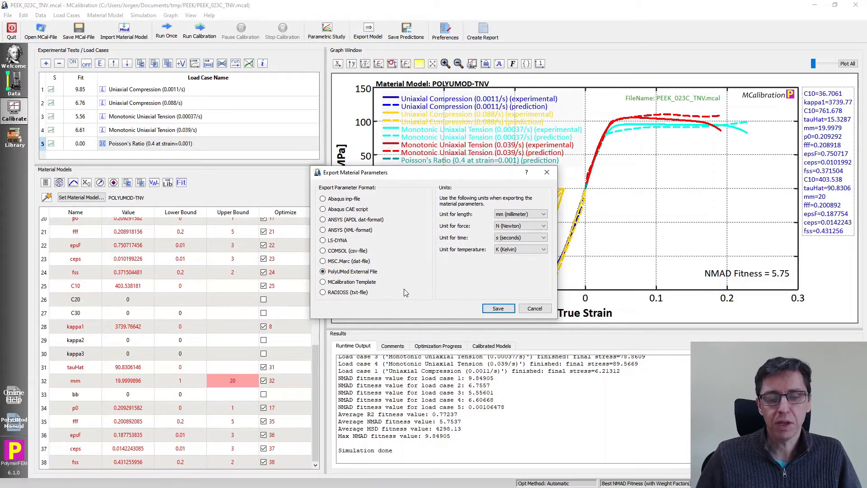
pyautogui.click(498, 308)
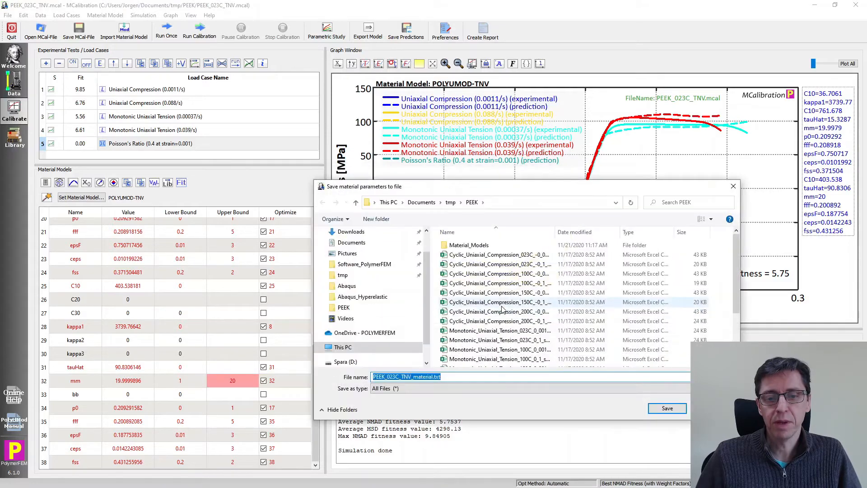
pyautogui.click(661, 408)
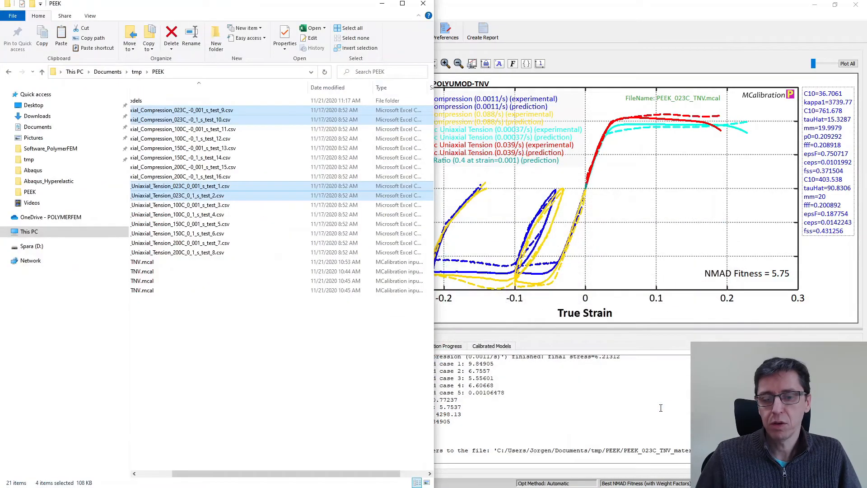
pyautogui.click(543, 378)
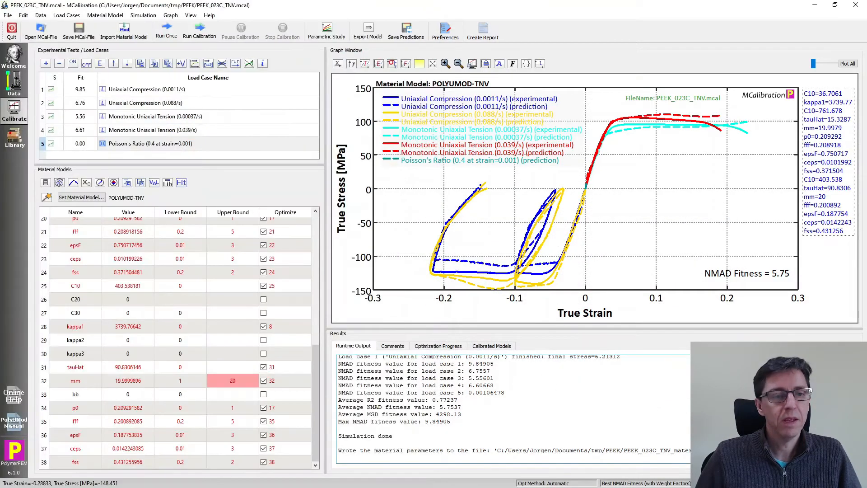
# Step: Open the saved calibration PEEK_100C_TNV.mcal and run its load cases once
pyautogui.click(40, 35)
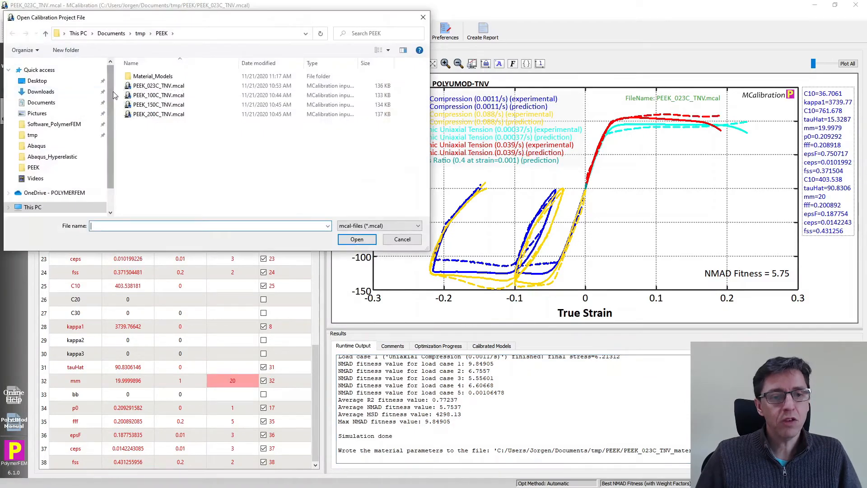
pyautogui.click(177, 95)
pyautogui.click(348, 242)
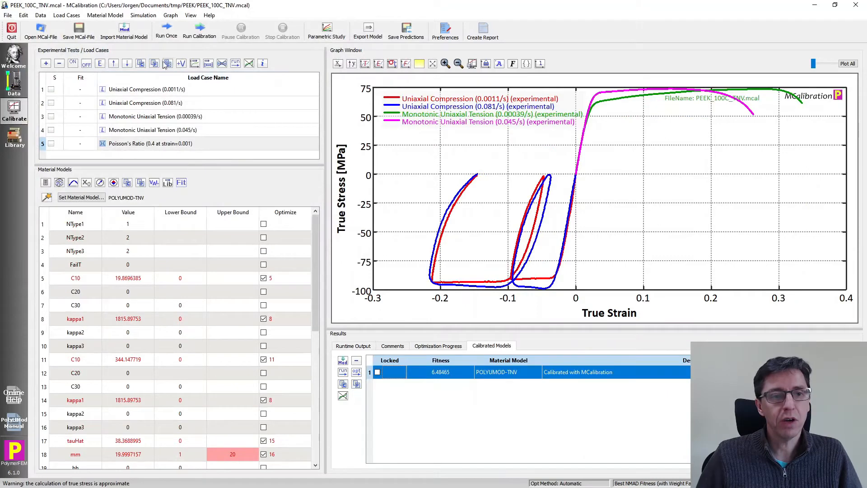
pyautogui.click(167, 37)
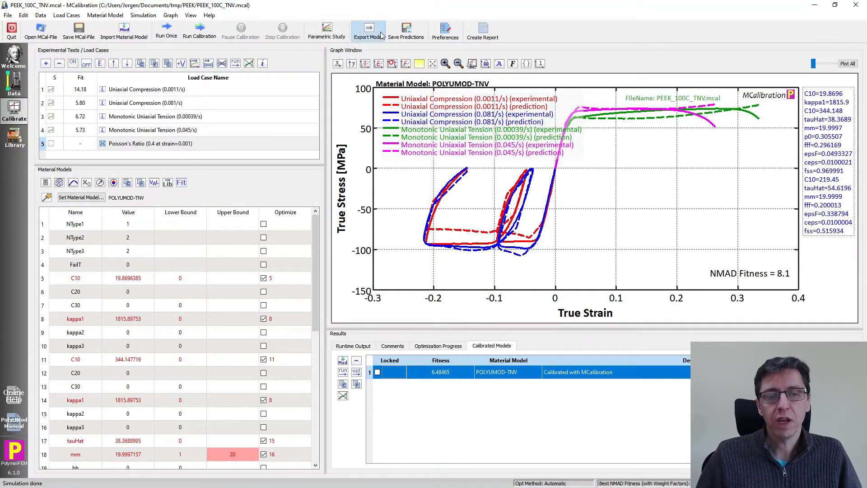
# Step: Export the 100C model's parameters as a PolyUMod External File named PEEK_100C_TNV_material.txt
pyautogui.click(368, 32)
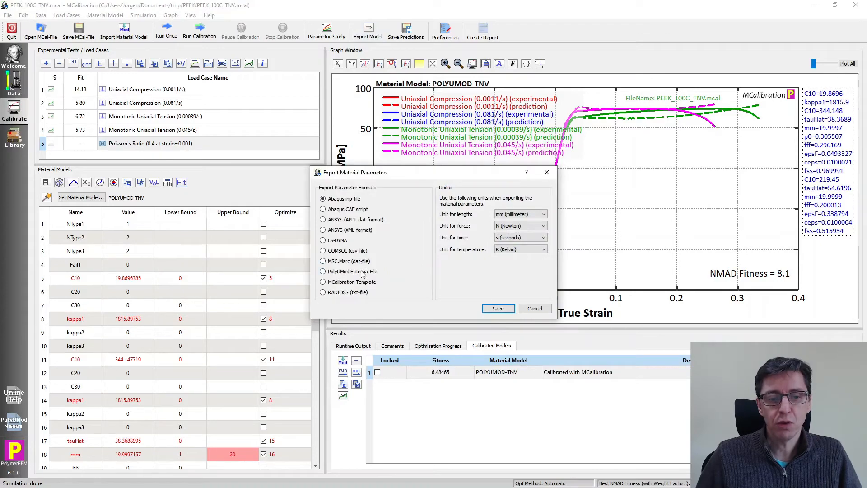
pyautogui.click(496, 310)
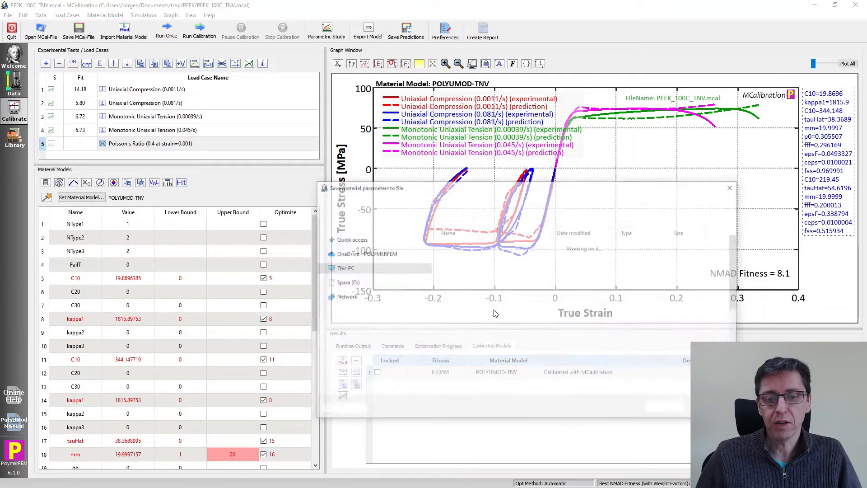
pyautogui.click(668, 409)
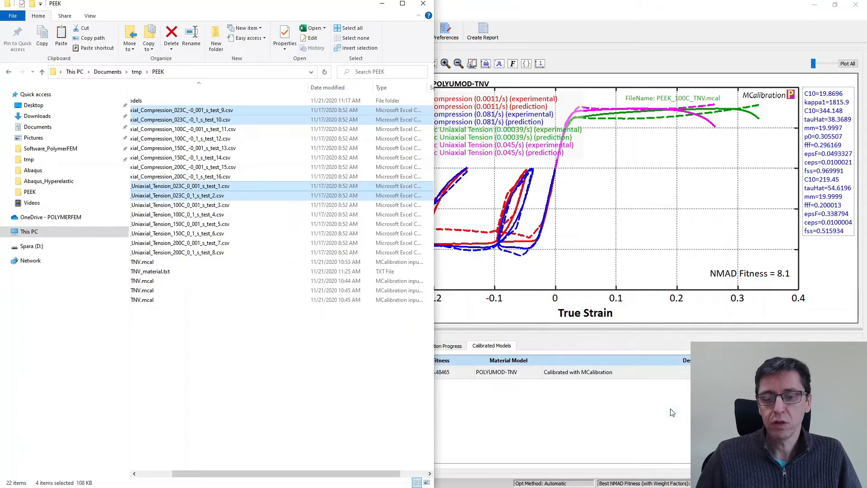
pyautogui.click(497, 410)
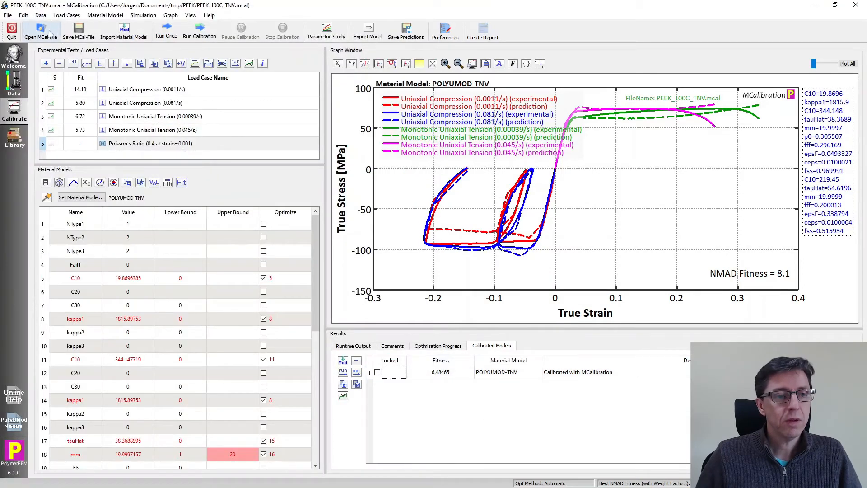
# Step: Open the saved calibration PEEK_150C_TNV.mcal and run its load cases once
pyautogui.click(42, 31)
pyautogui.doubleClick(145, 102)
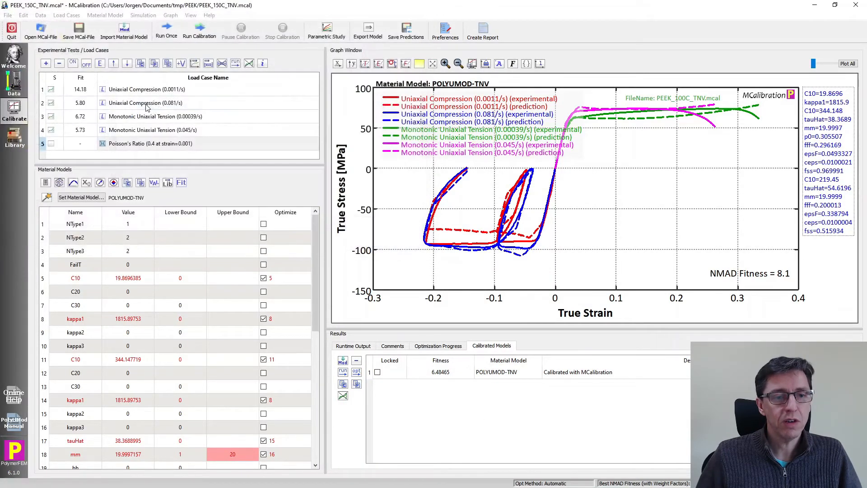
pyautogui.click(195, 34)
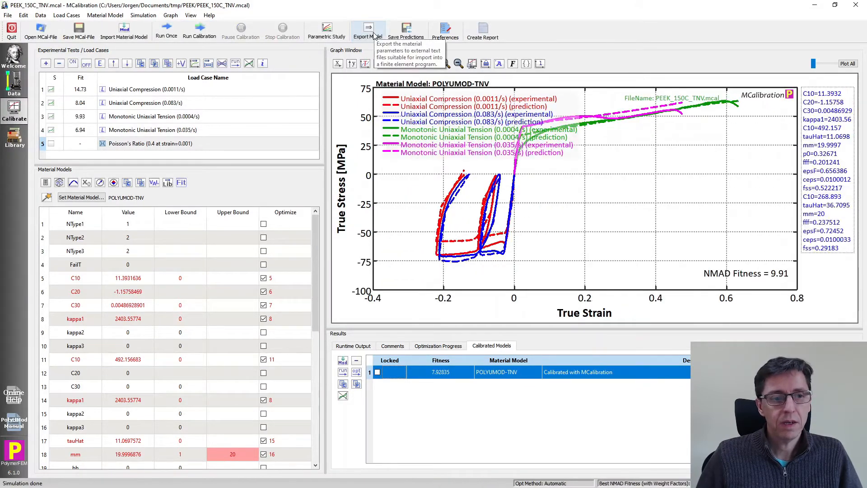
# Step: Export the 150C model's parameters as a PolyUMod External File named PEEK_150C_TNV_material.txt
pyautogui.click(373, 35)
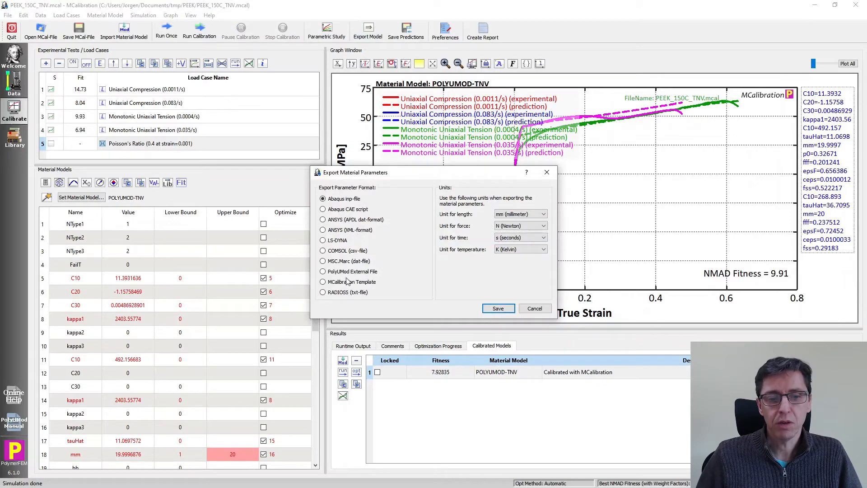
pyautogui.click(497, 309)
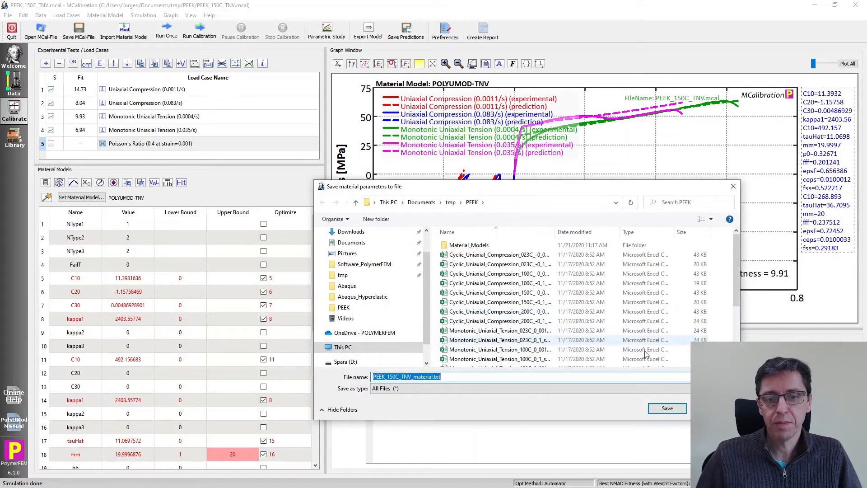
pyautogui.click(668, 409)
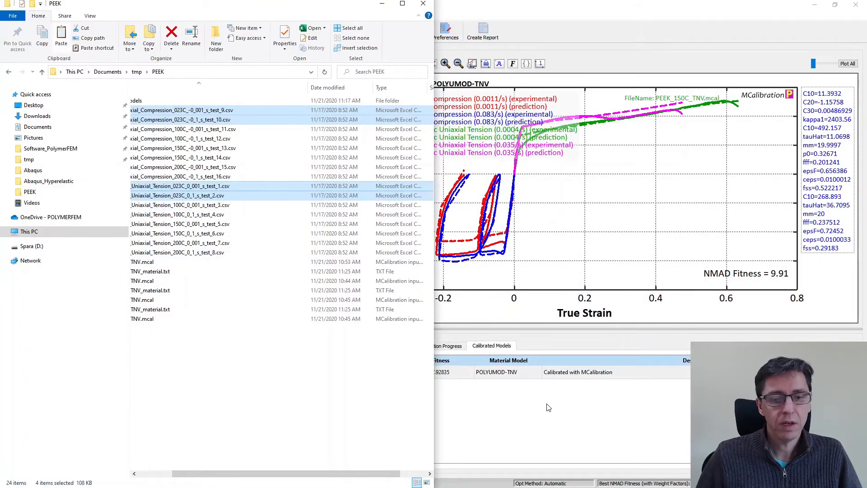
pyautogui.click(548, 407)
# Step: Open the saved calibration PEEK_200C_TNV.mcal and run its load cases once
pyautogui.click(53, 34)
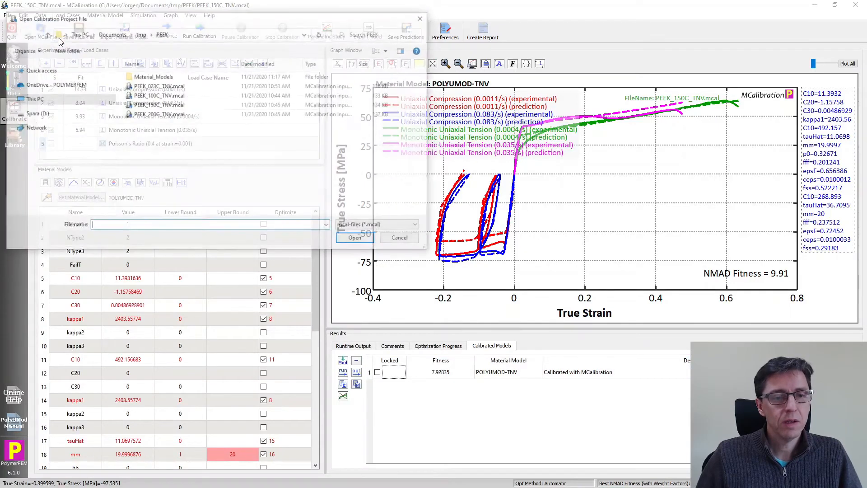
pyautogui.doubleClick(143, 119)
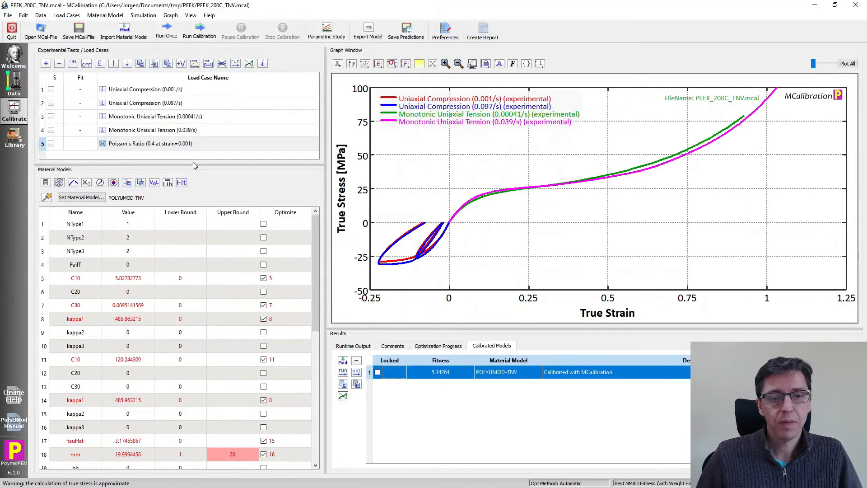
pyautogui.click(167, 39)
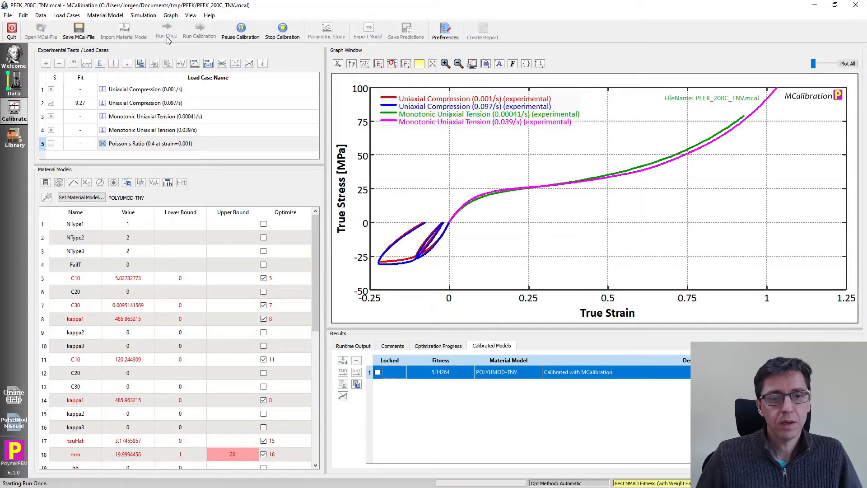
# Step: Export the 200C model's parameters as a PolyUMod External File named PEEK_200C_TNV_material.txt
pyautogui.click(368, 32)
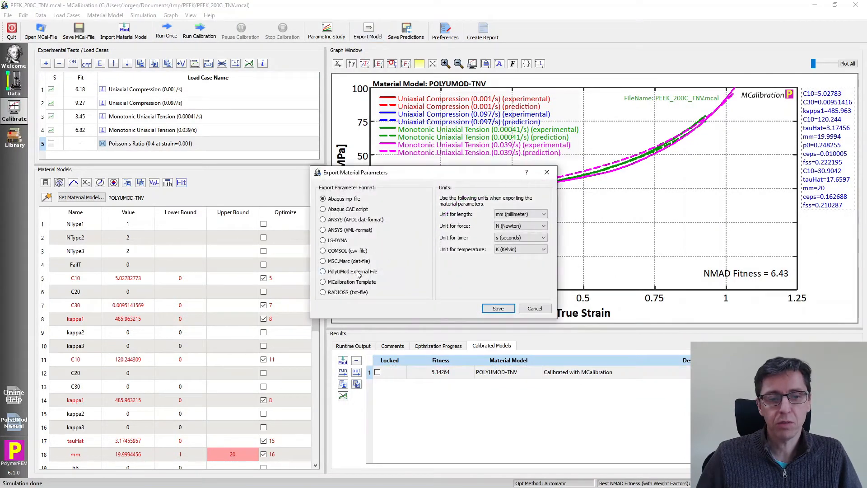
pyautogui.click(498, 308)
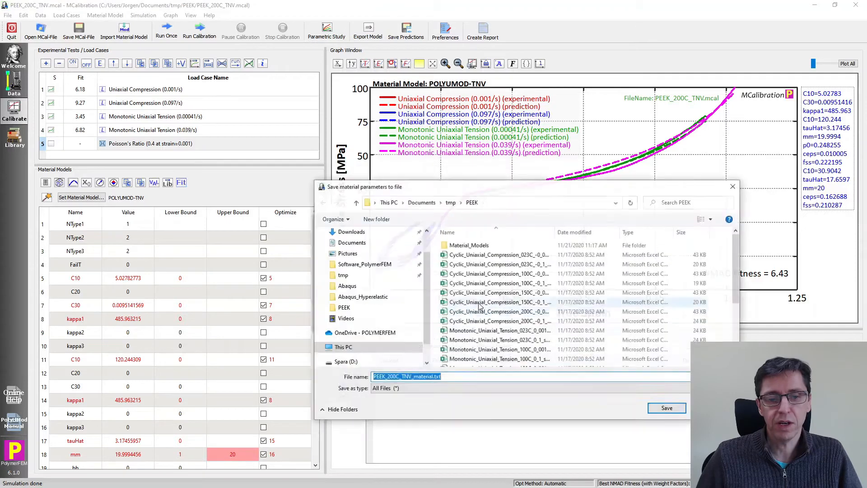
pyautogui.click(667, 408)
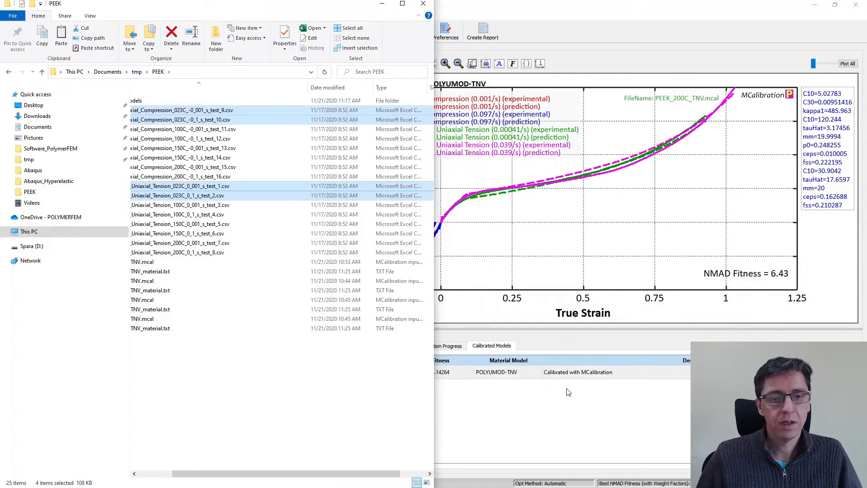
pyautogui.click(592, 418)
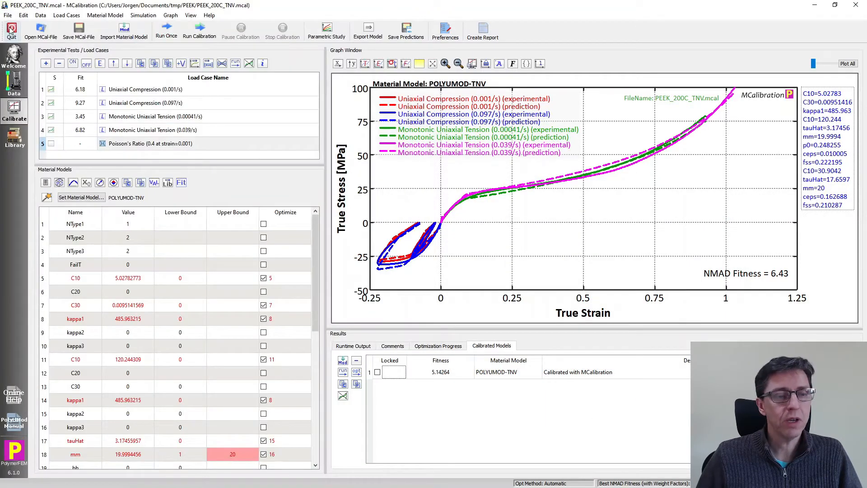
# Step: Minimize the calibration program, maximize the PEEK folder in File Explorer with full file names in view, and clear the file selection
pyautogui.click(815, 4)
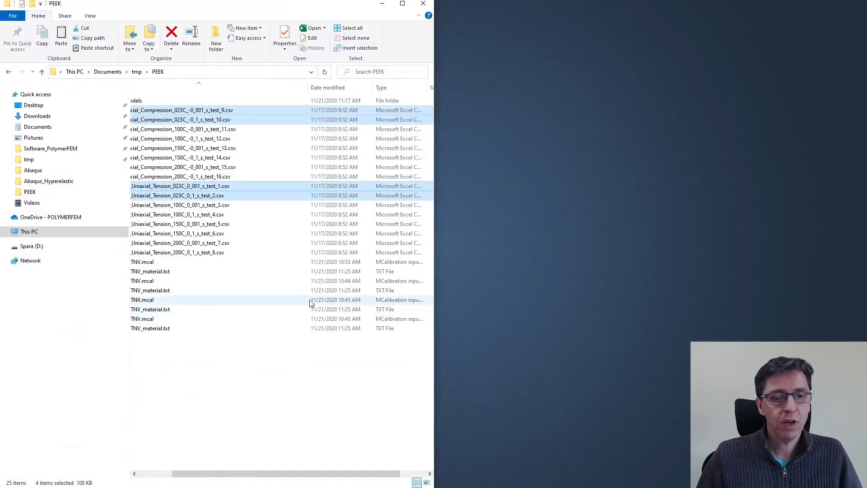
pyautogui.click(155, 472)
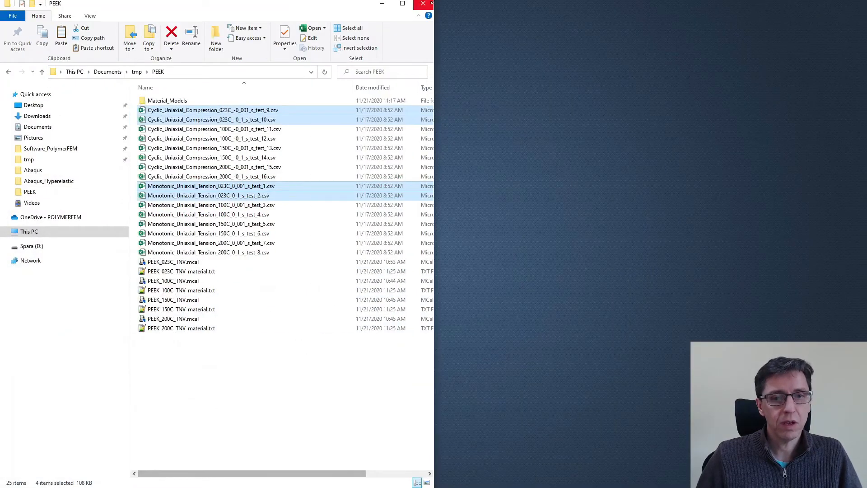
pyautogui.doubleClick(361, 7)
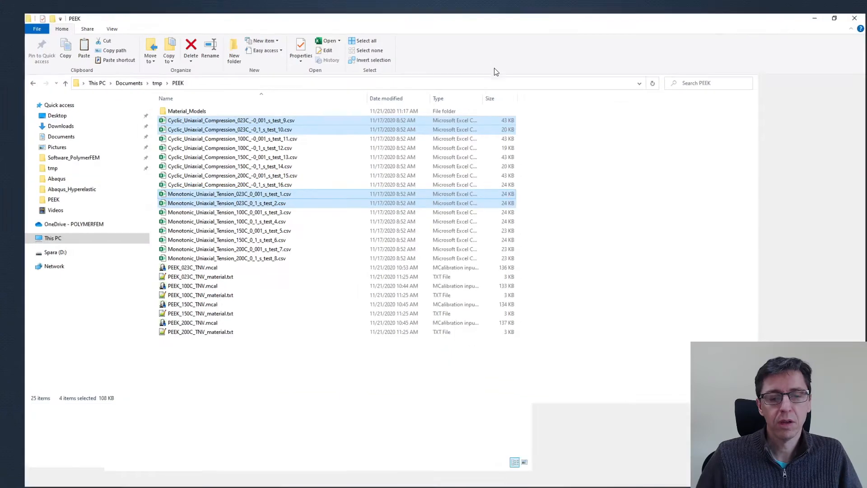
pyautogui.click(280, 341)
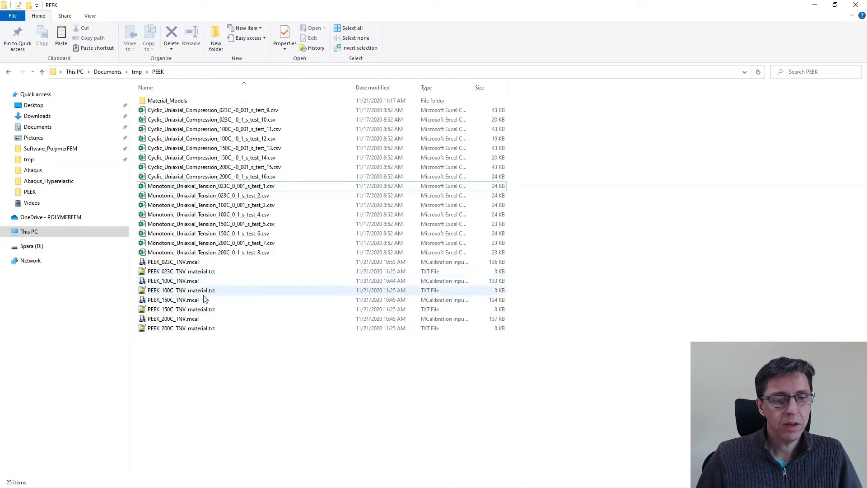
# Step: Open PEEK_100C_TNV_material.txt in Notepad++, look through its parameter list from start to end, and close the editor
pyautogui.rightClick(206, 298)
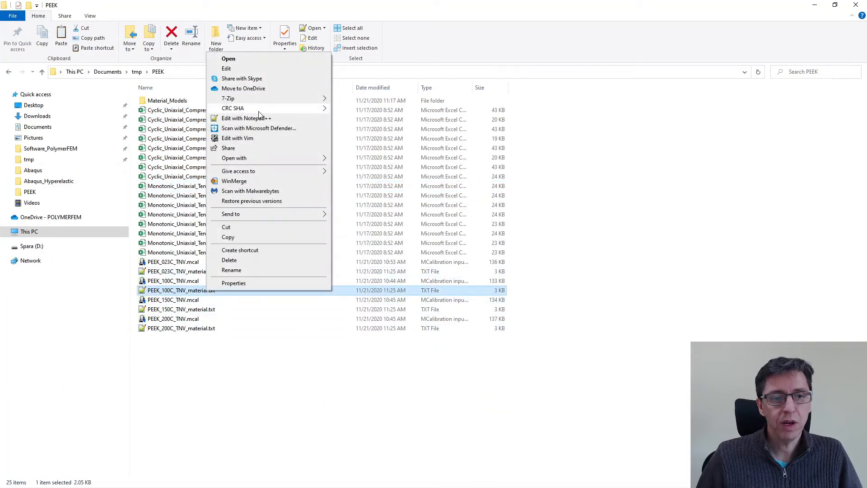
pyautogui.click(261, 118)
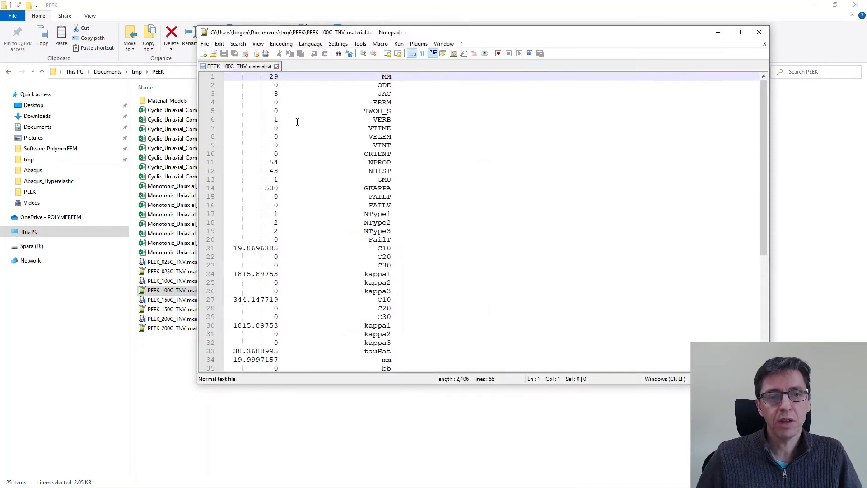
pyautogui.scroll(-7, 256, 135)
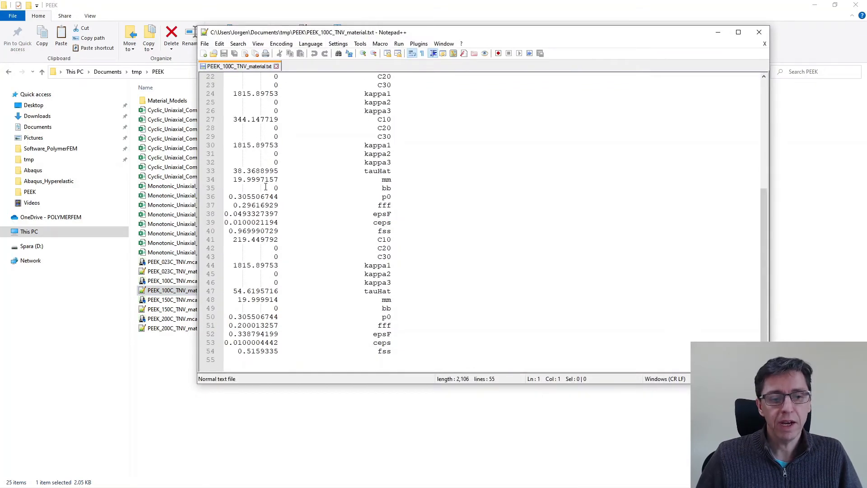
pyautogui.scroll(7, 266, 186)
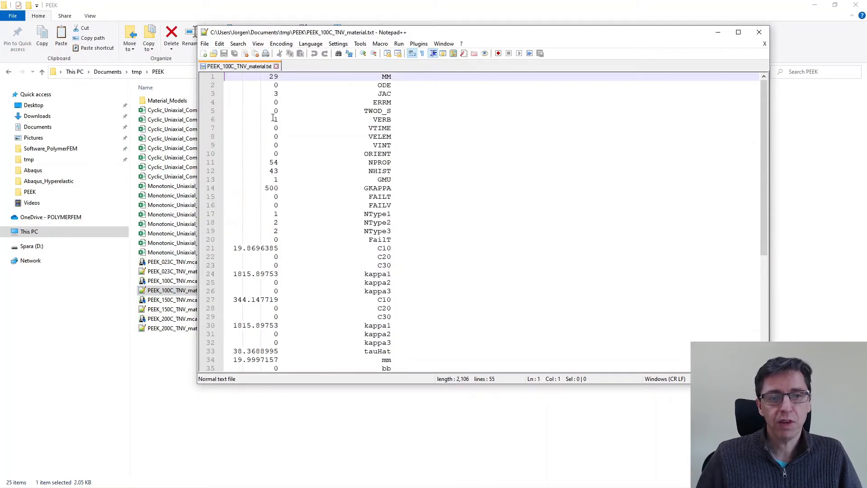
pyautogui.click(764, 43)
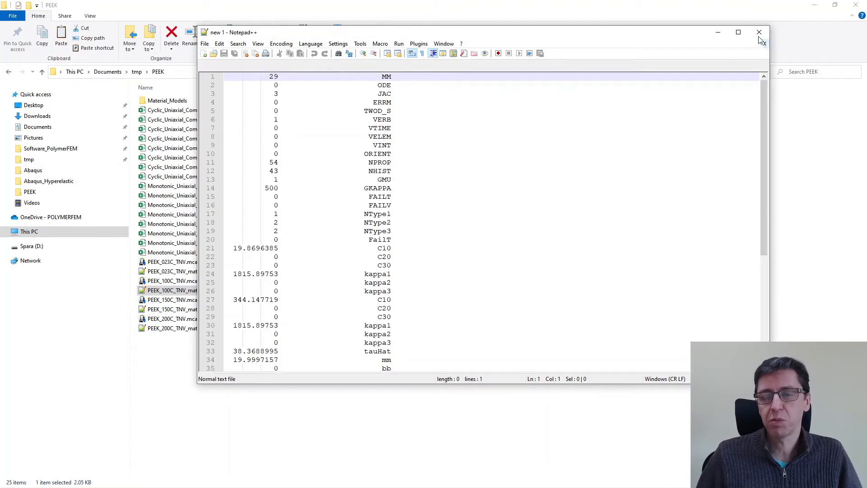
pyautogui.click(759, 32)
# Step: Switch to MCalibration and choose POLYUMOD-Template as the material model
pyautogui.click(284, 384)
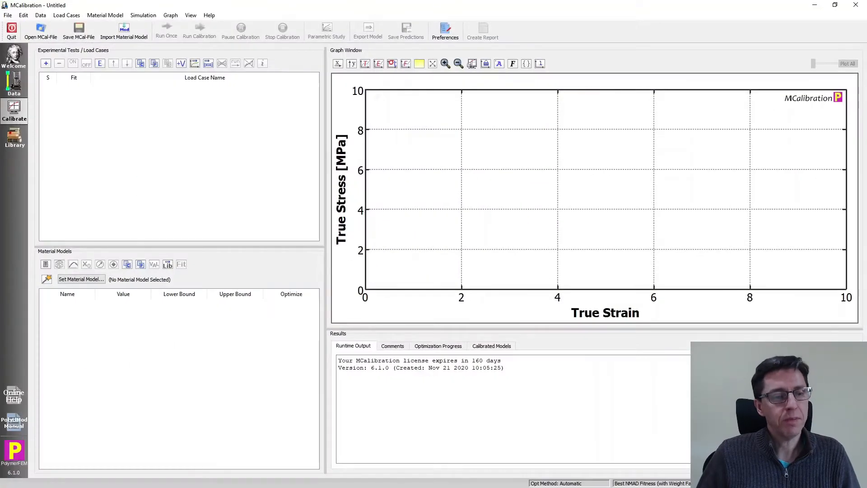
pyautogui.click(81, 280)
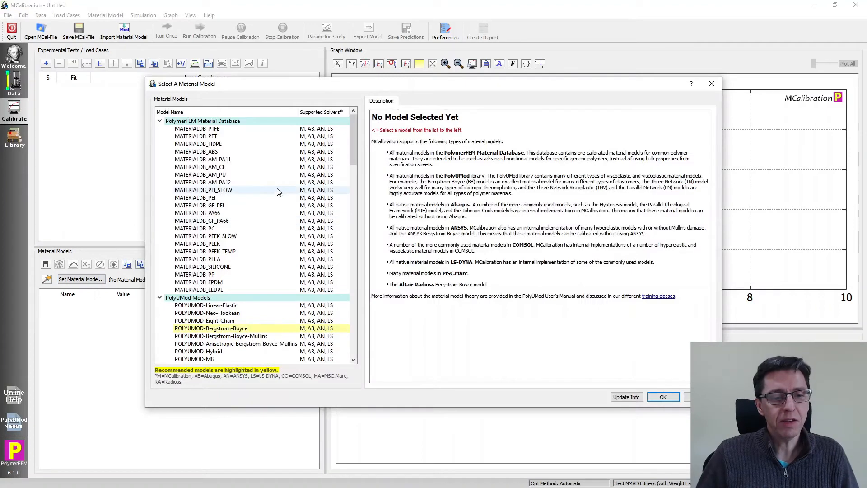
pyautogui.scroll(-10, 271, 199)
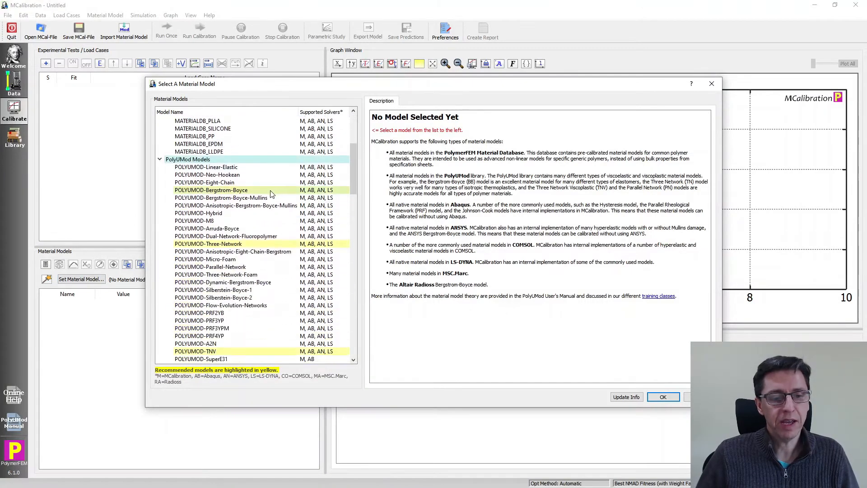
pyautogui.click(230, 298)
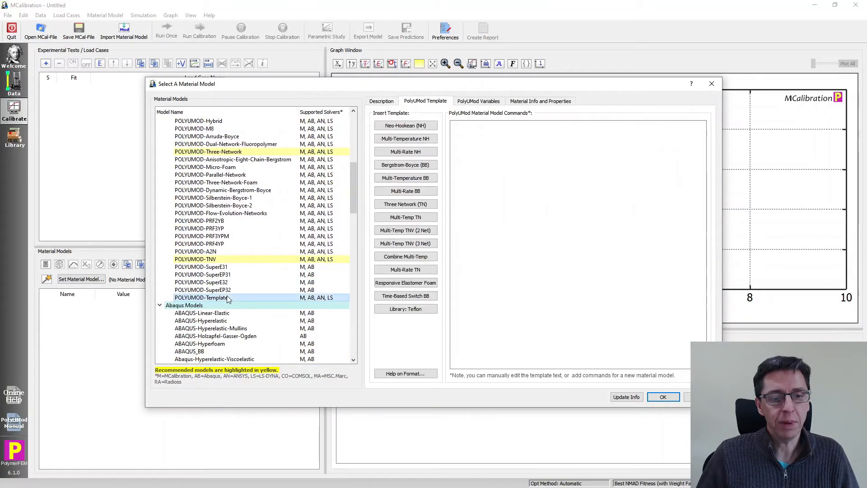
# Step: Combine the 023C, 100C, 150C and 200C TNV material text files into a multi-temperature template and accept it as the model
pyautogui.click(416, 260)
pyautogui.click(285, 170)
pyautogui.keyDown('shift'); pyautogui.click(311, 195); pyautogui.keyUp('shift')
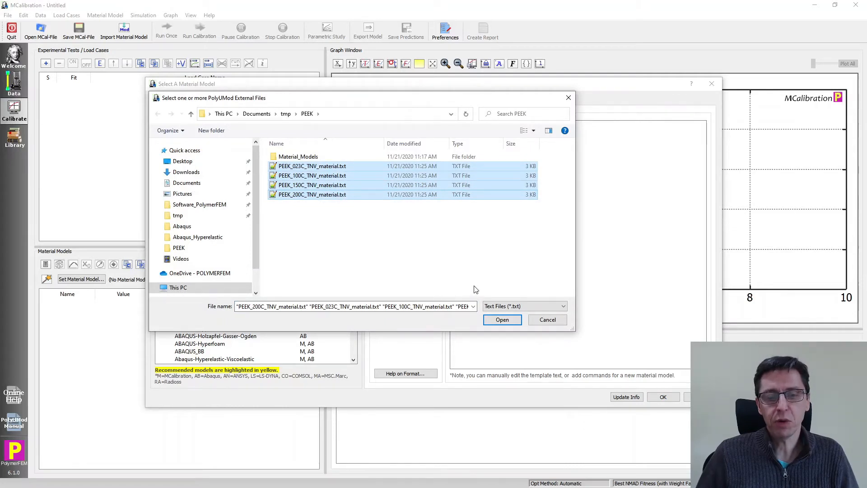
pyautogui.click(500, 320)
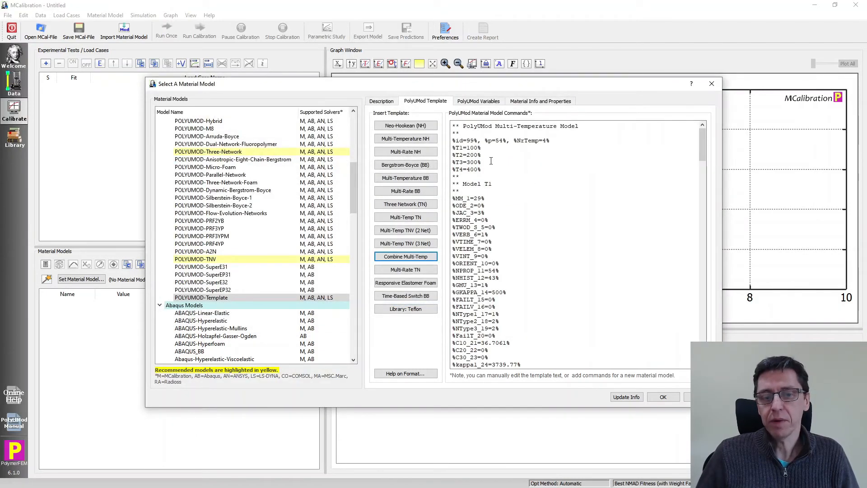
pyautogui.scroll(-14, 520, 187)
pyautogui.scroll(-6, 515, 194)
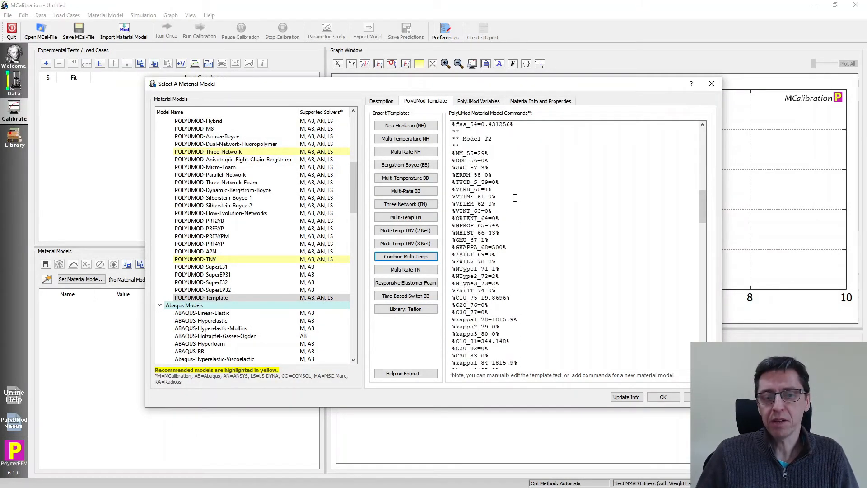
pyautogui.scroll(20, 515, 199)
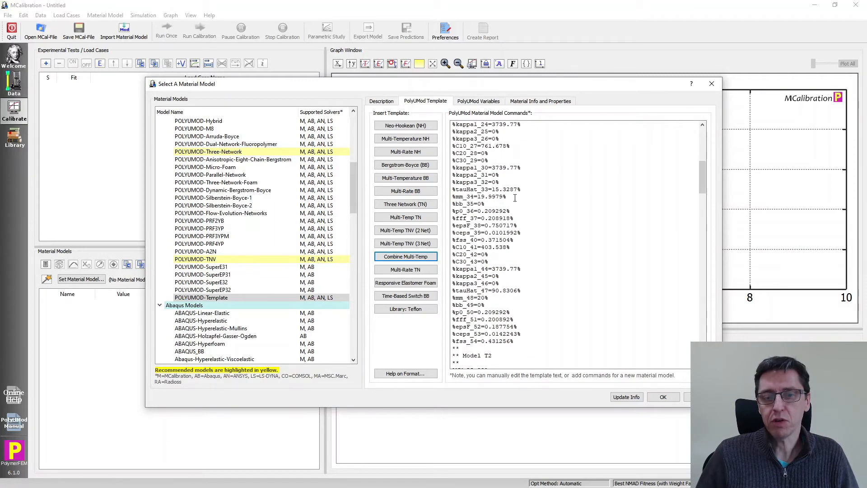
pyautogui.click(663, 397)
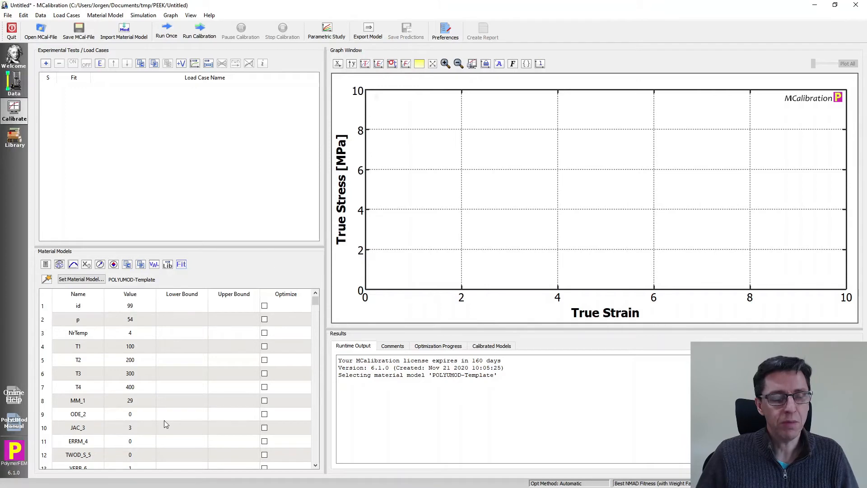
pyautogui.click(129, 347)
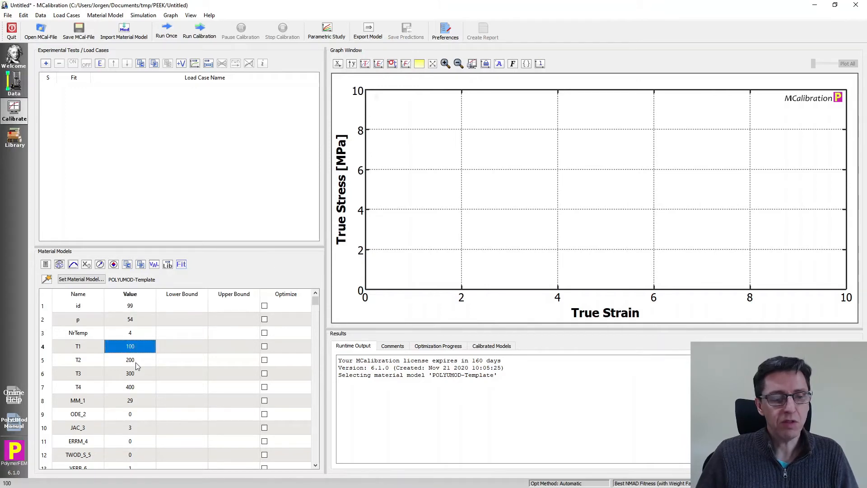
pyautogui.click(138, 364)
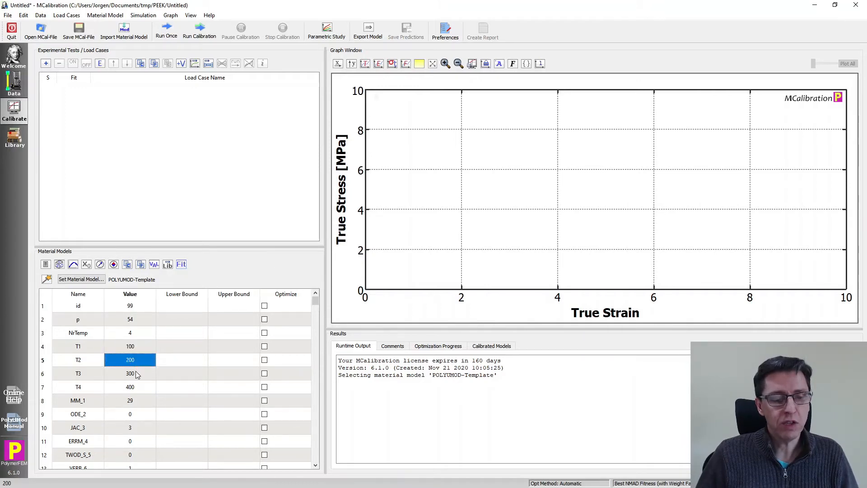
pyautogui.click(137, 374)
pyautogui.click(137, 388)
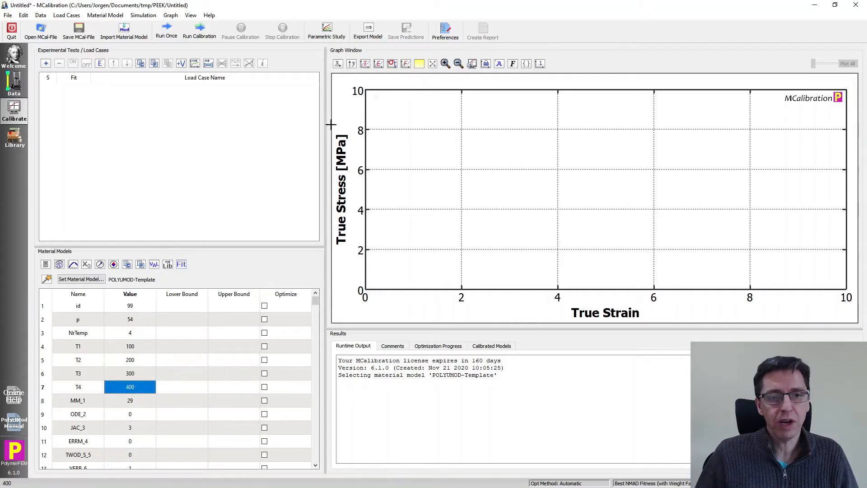
# Step: Arrange MCalibration and the PEEK folder in File Explorer side by side
pyautogui.press('super+Right')
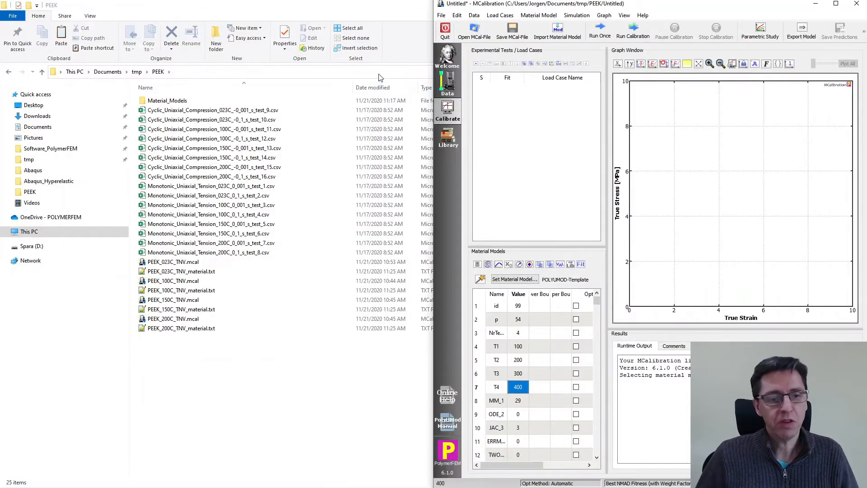
pyautogui.click(220, 374)
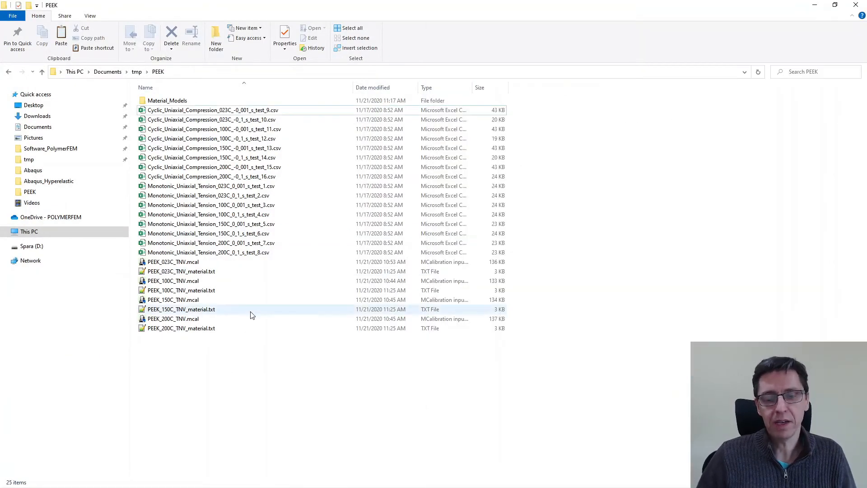
pyautogui.press('super+Left')
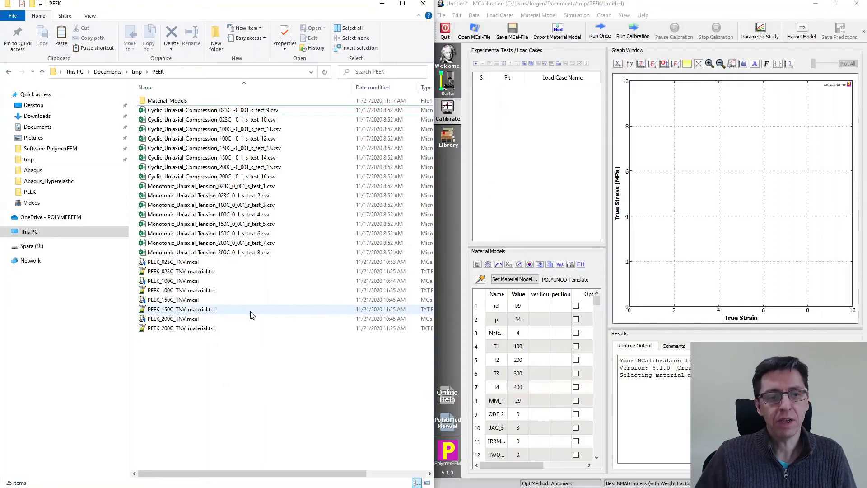
pyautogui.click(220, 120)
pyautogui.rightClick(219, 120)
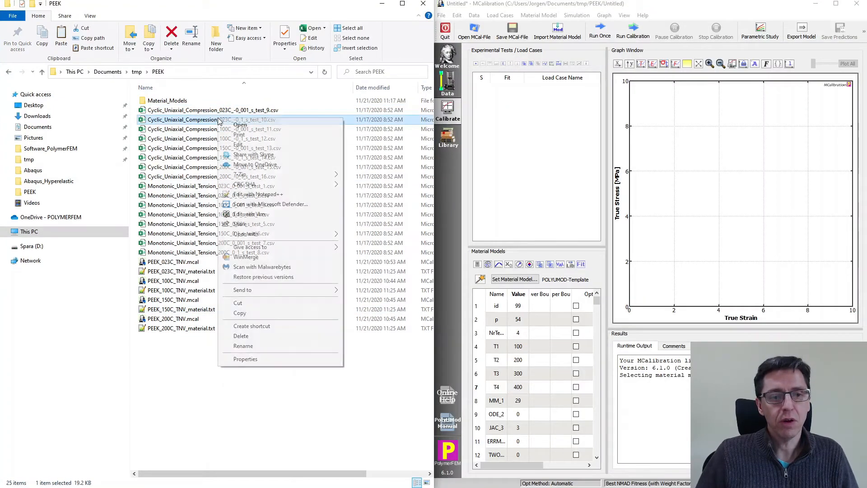
pyautogui.click(181, 409)
# Step: Open the four cyclic compression CSV files at rate -0_1_s (023C, 100C, 150C and 200C) together in Notepad++
pyautogui.click(224, 120)
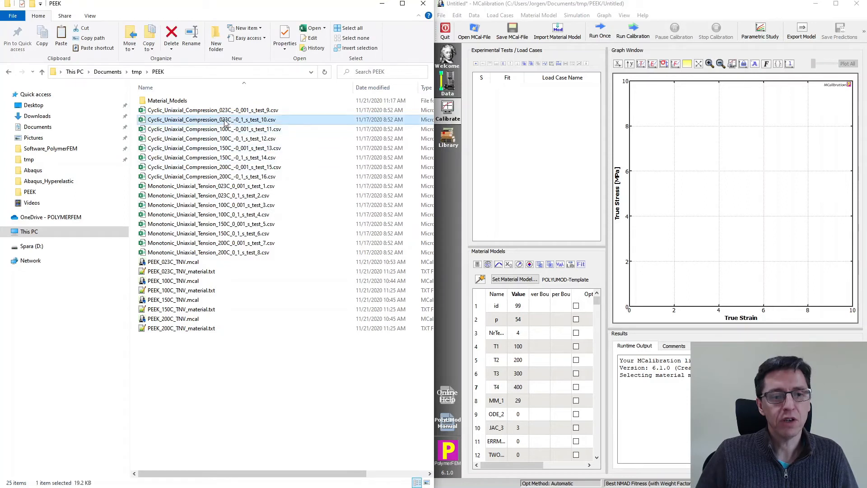
pyautogui.keyDown('ctrl'); pyautogui.click(234, 139); pyautogui.keyUp('ctrl')
pyautogui.keyDown('ctrl'); pyautogui.click(236, 158); pyautogui.keyUp('ctrl')
pyautogui.keyDown('ctrl'); pyautogui.click(236, 178); pyautogui.keyUp('ctrl')
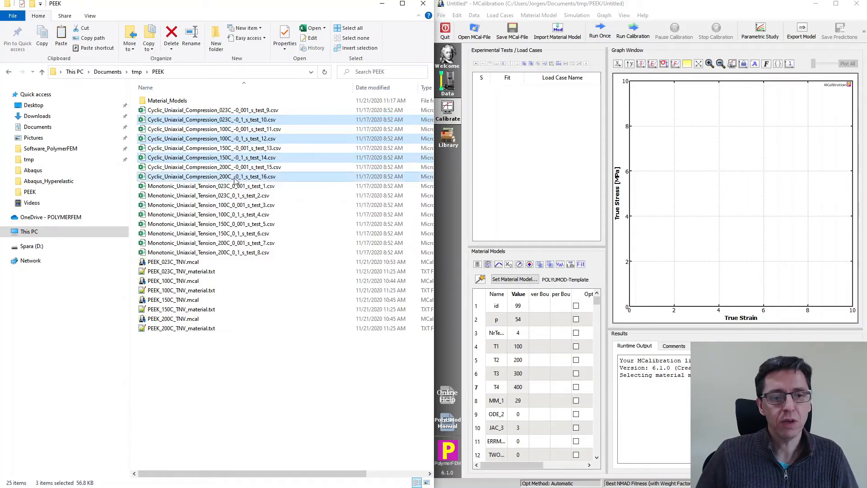
pyautogui.rightClick(234, 181)
pyautogui.click(271, 239)
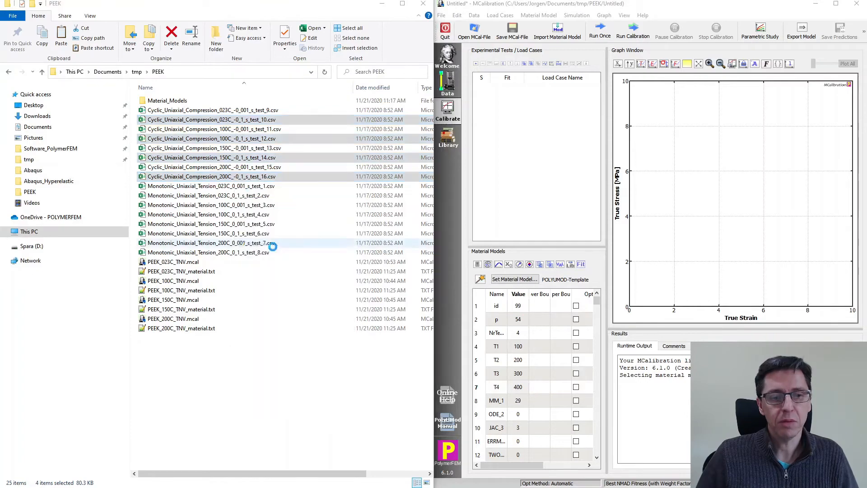
# Step: Place Notepad++ and MCalibration side by side and widen the load case and material parameter area in MCalibration
pyautogui.press('super+Left')
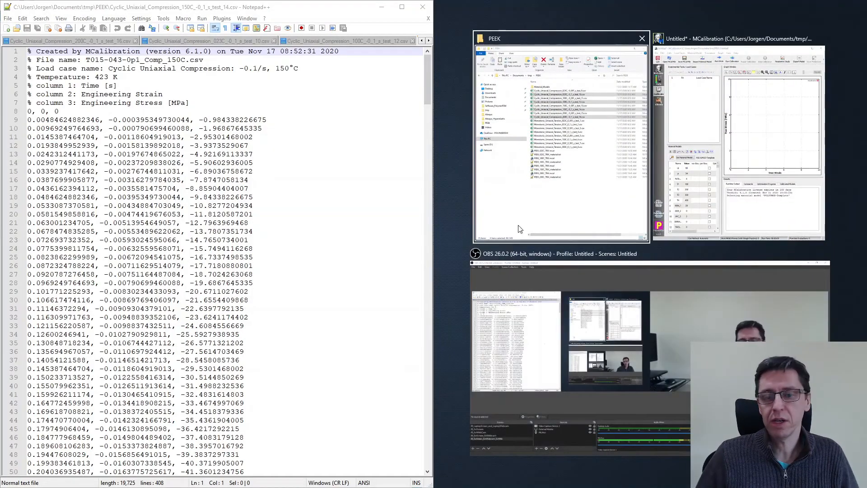
pyautogui.click(565, 192)
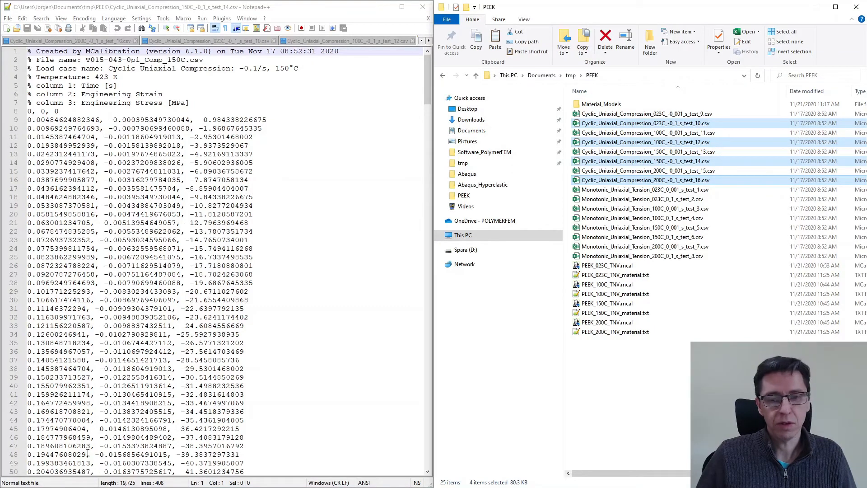
pyautogui.hotkey('alt', 'Tab')
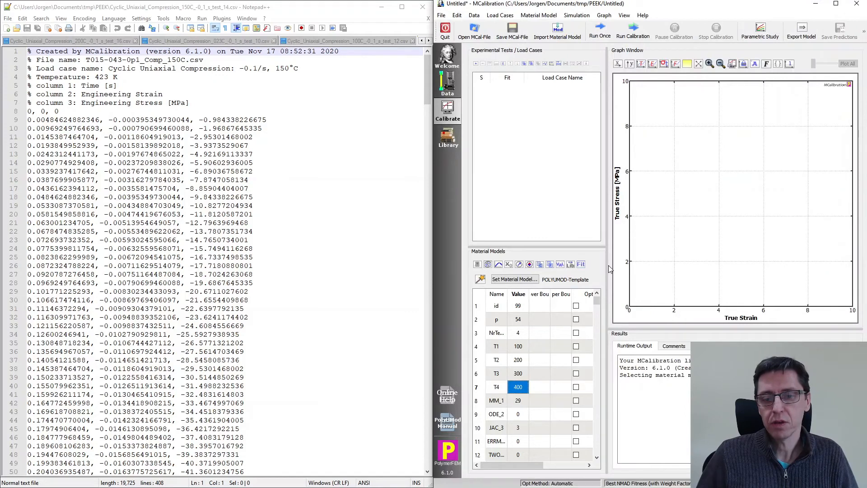
pyautogui.moveTo(605, 267); pyautogui.dragTo(781, 287)
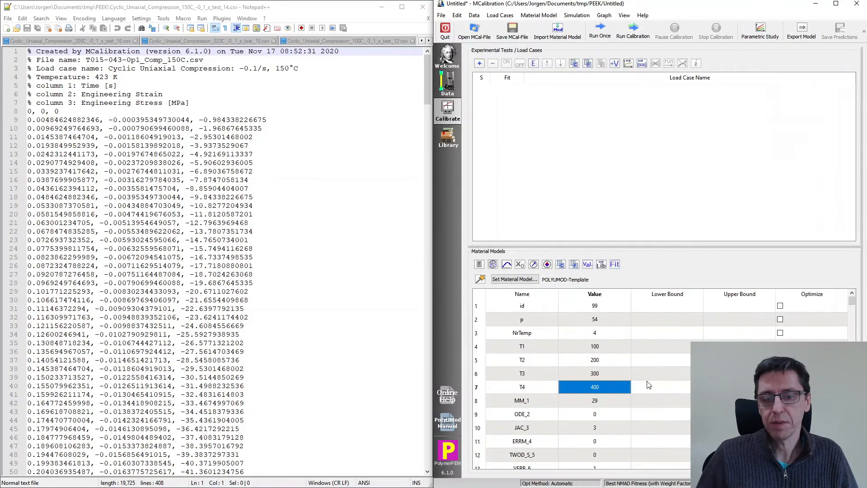
# Step: Bring up the 200C compression data file to read its temperature and set the model's T4 parameter to 473
pyautogui.click(596, 348)
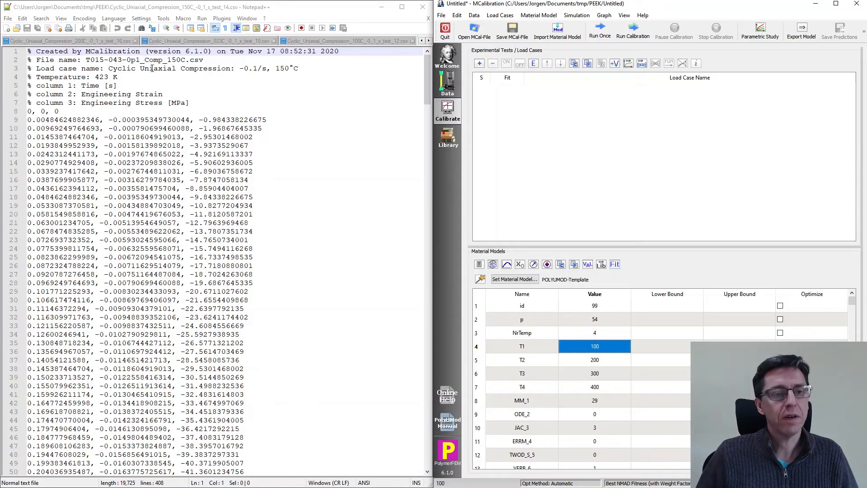
pyautogui.click(78, 42)
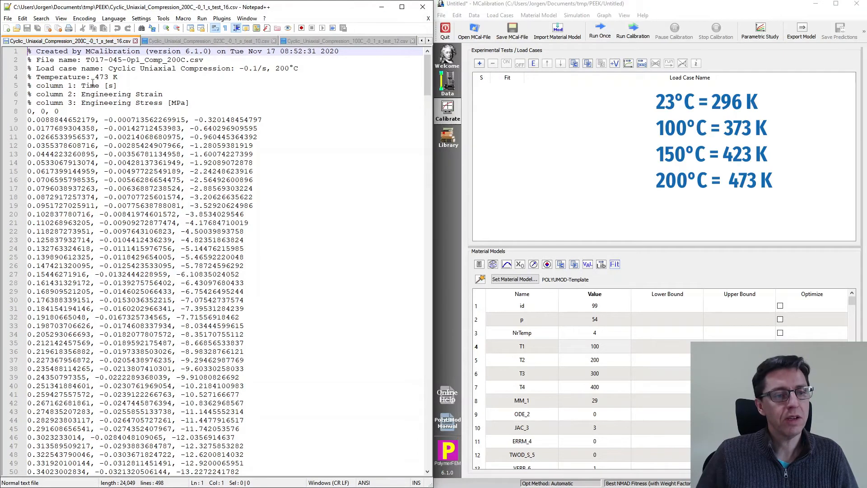
pyautogui.click(595, 389)
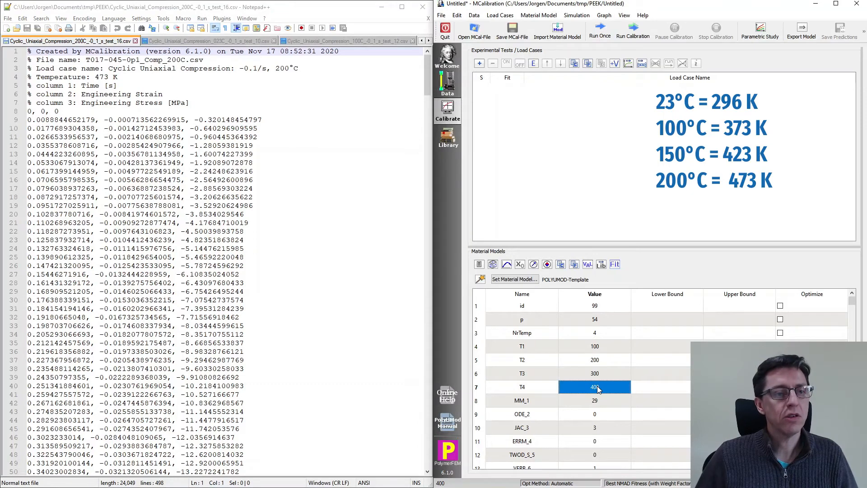
pyautogui.write('473')
pyautogui.press('Return')
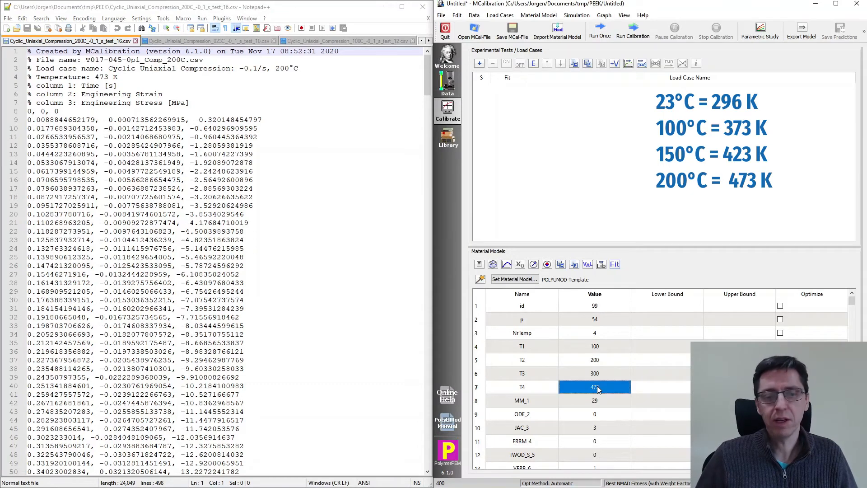
# Step: Close the 200C data file, read the temperature in the 23C compression file and set the model's T1 parameter to 296
pyautogui.click(134, 43)
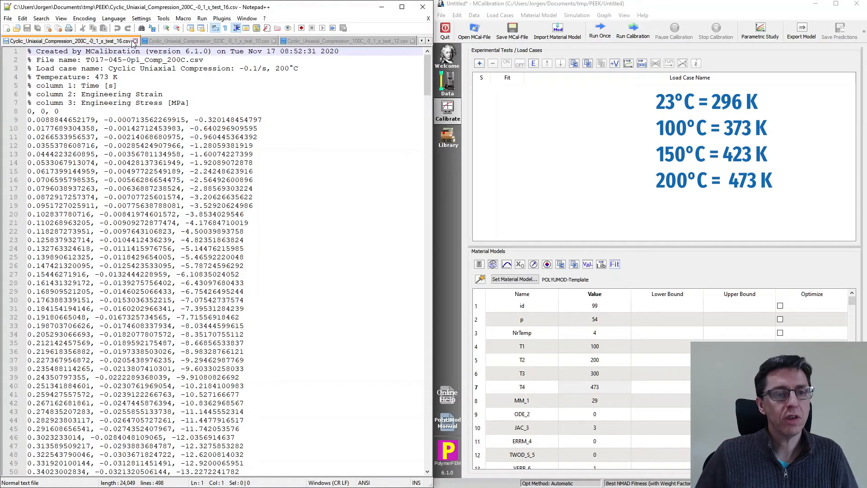
pyautogui.click(135, 41)
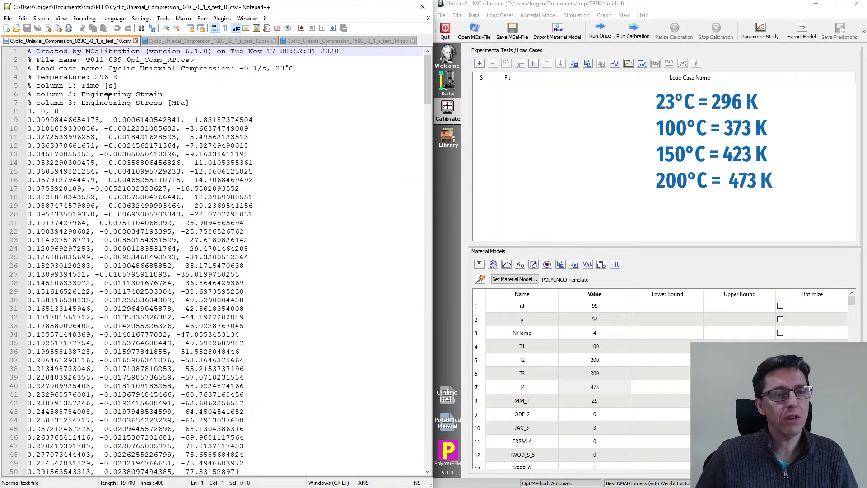
pyautogui.click(594, 347)
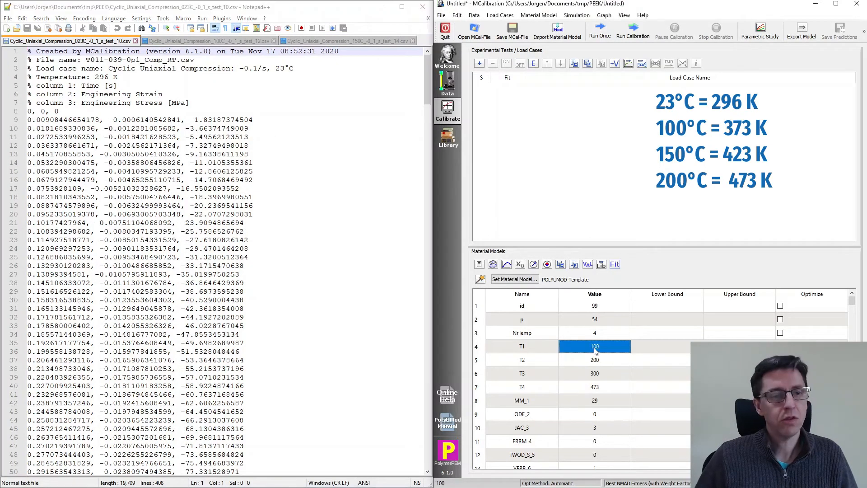
pyautogui.write('296')
pyautogui.press('Return')
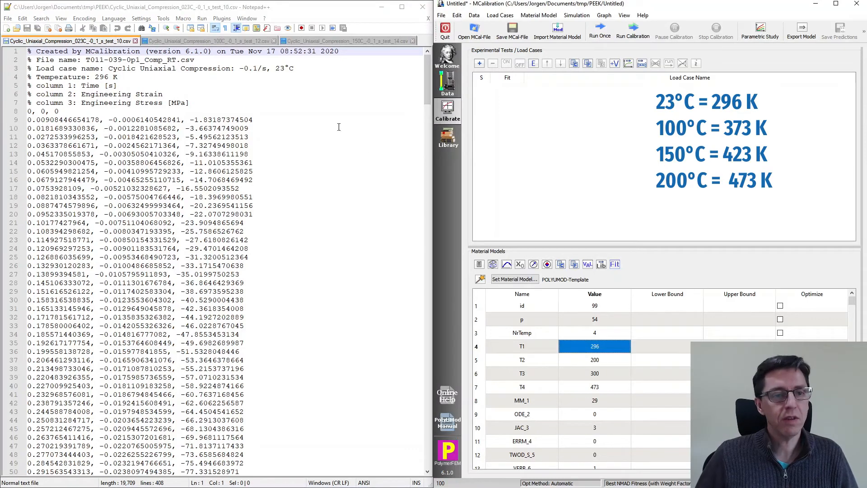
# Step: Close the 23C data file and set T2 to 373 from the temperature in the 100C compression file
pyautogui.click(134, 41)
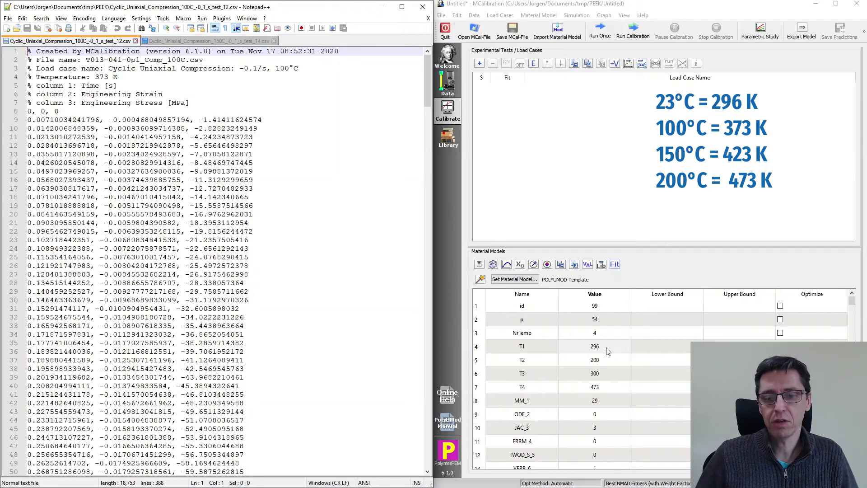
pyautogui.click(613, 361)
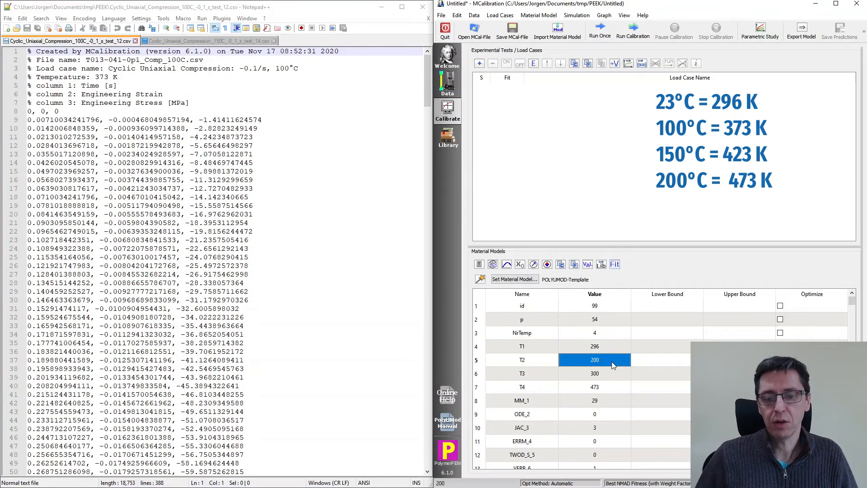
pyautogui.write('373')
pyautogui.press('Return')
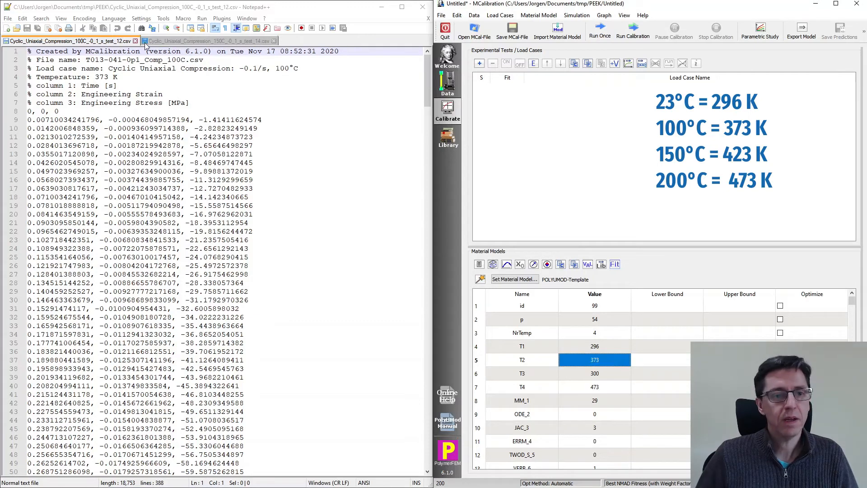
# Step: Close the 100C data file and set T3 to 423 from the temperature in the 150C compression file
pyautogui.click(134, 41)
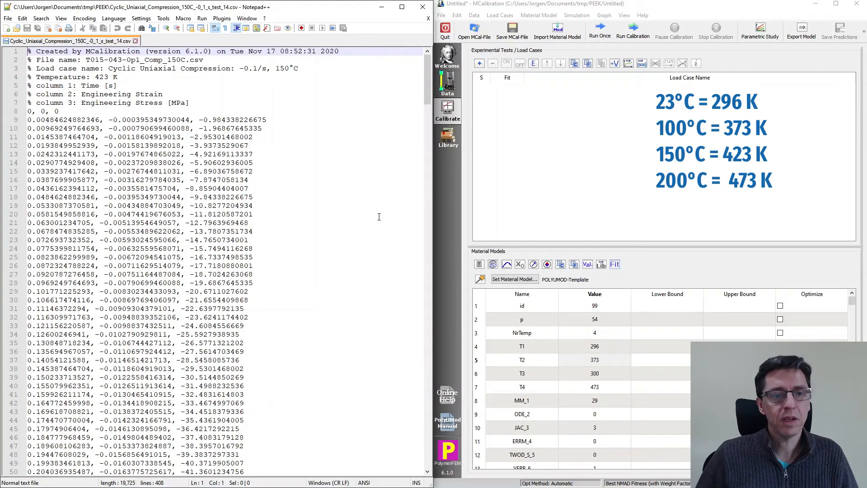
pyautogui.click(605, 372)
pyautogui.write('423')
pyautogui.press('Return')
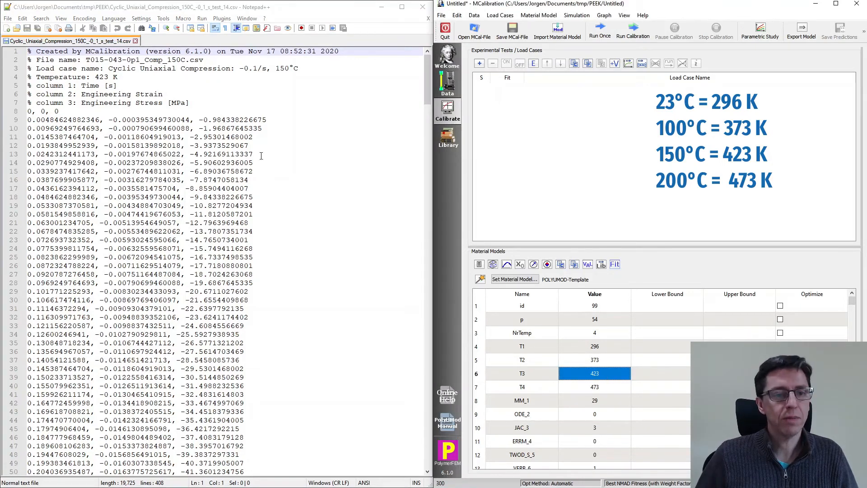
# Step: Close the 150C data file in Notepad++ and bring MCalibration back to the full screen width
pyautogui.click(135, 41)
pyautogui.moveTo(278, 6); pyautogui.dragTo(272, 57)
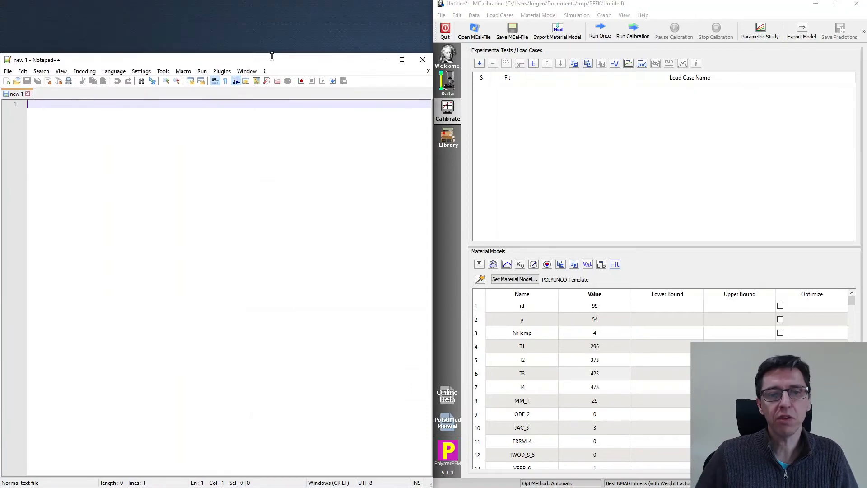
pyautogui.press('super+Left')
pyautogui.moveTo(590, 52); pyautogui.dragTo(782, 0)
pyautogui.moveTo(286, 156); pyautogui.dragTo(268, 164)
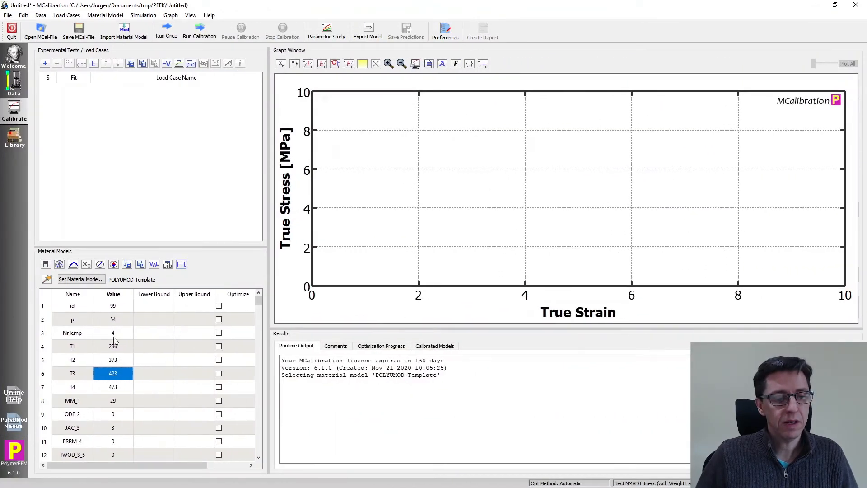
# Step: Review the template model's parameter list and the export formats and units offered for the material parameters, without exporting
pyautogui.scroll(-11, 141, 377)
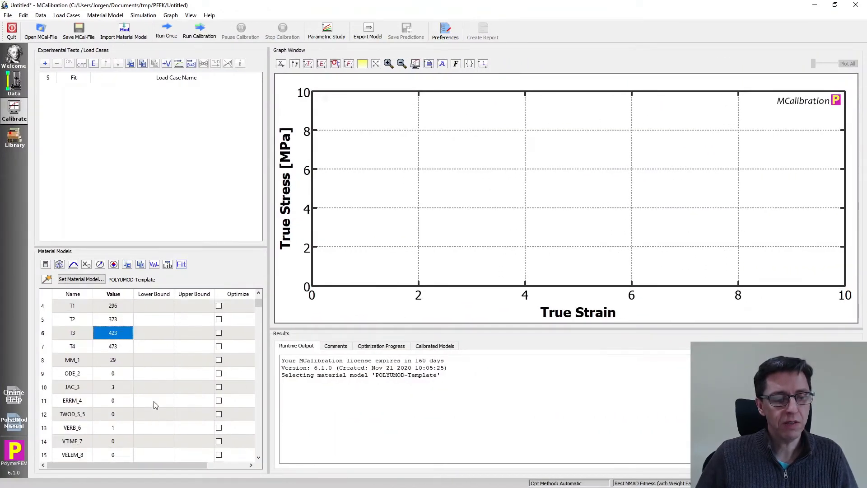
pyautogui.scroll(11, 143, 409)
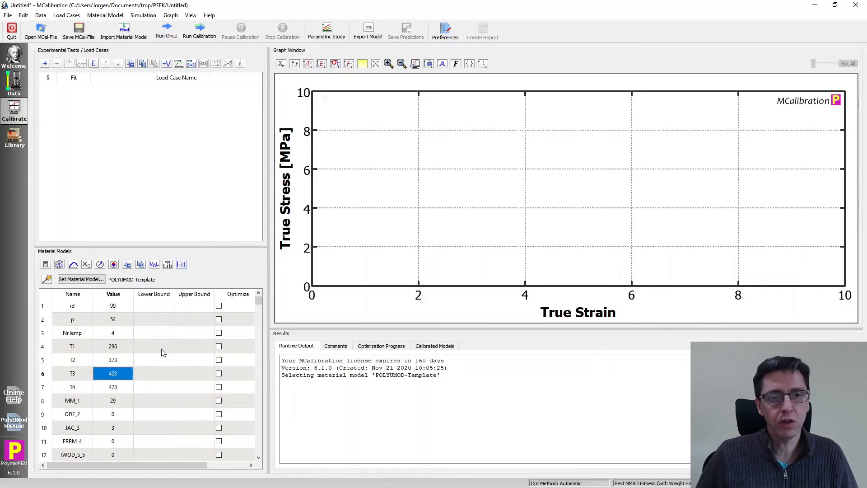
pyautogui.click(367, 32)
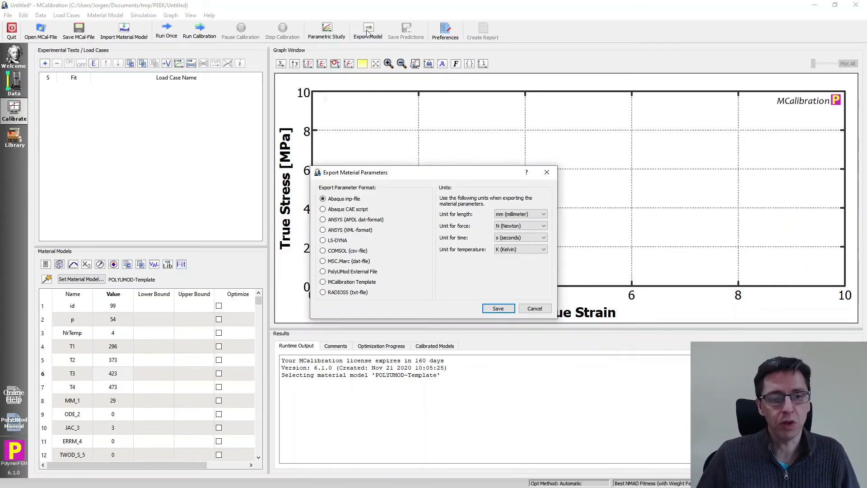
pyautogui.click(534, 308)
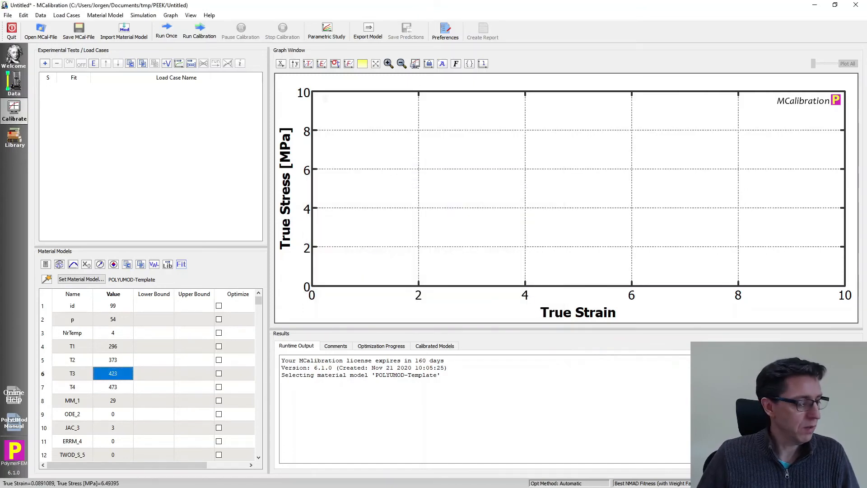
# Step: Copy all cyclic compression and monotonic tension CSV files from the PEEK folder and paste them into MCalibration as load cases
pyautogui.hotkey('alt', 'Tab')
pyautogui.click(667, 368)
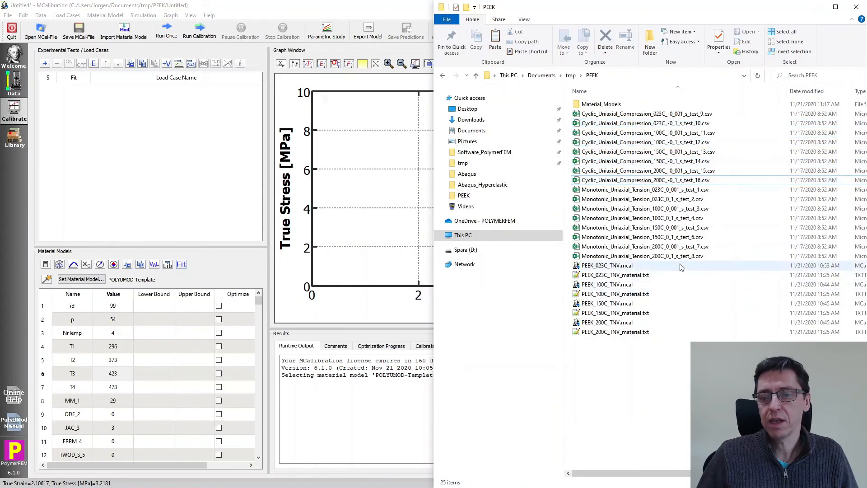
pyautogui.click(682, 256)
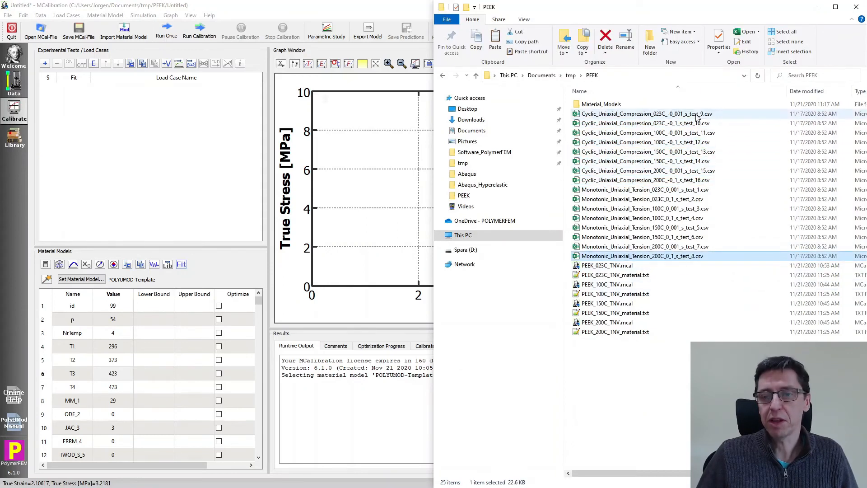
pyautogui.keyDown('shift'); pyautogui.click(699, 119); pyautogui.keyUp('shift')
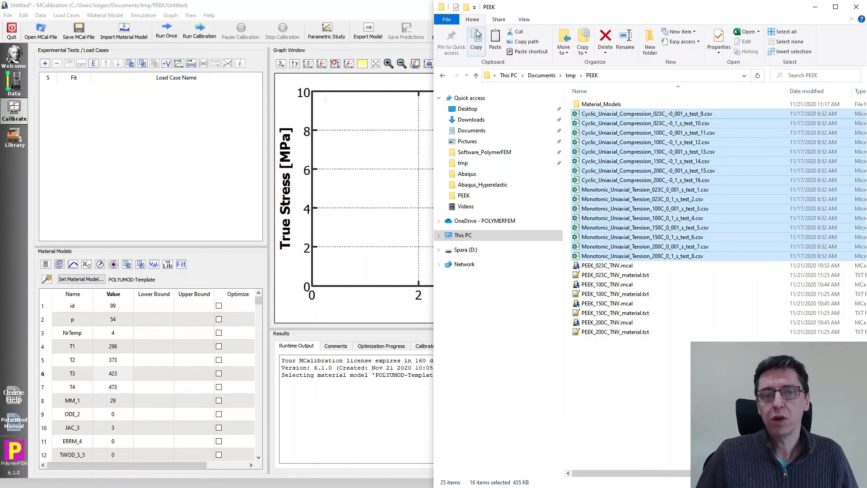
pyautogui.click(172, 113)
pyautogui.click(23, 15)
pyautogui.click(36, 37)
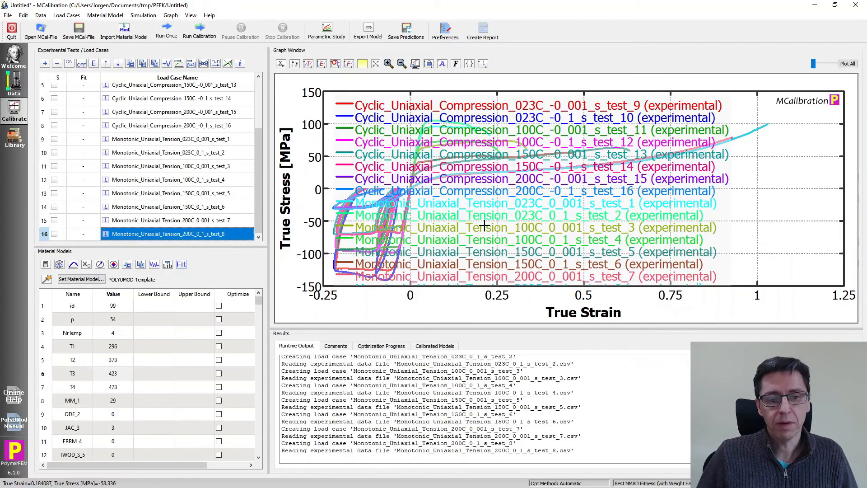
# Step: Hide the legend in the stress-strain graph
pyautogui.click(500, 221)
pyautogui.rightClick(500, 222)
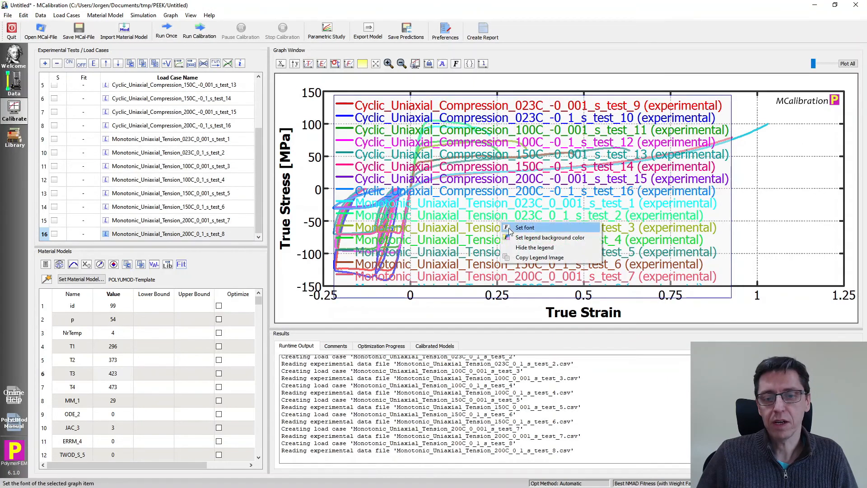
pyautogui.click(525, 247)
# Step: Widen the load case and material parameter area and run the POLYUMOD-Template model once on the load cases
pyautogui.moveTo(268, 282); pyautogui.dragTo(322, 301)
pyautogui.click(166, 31)
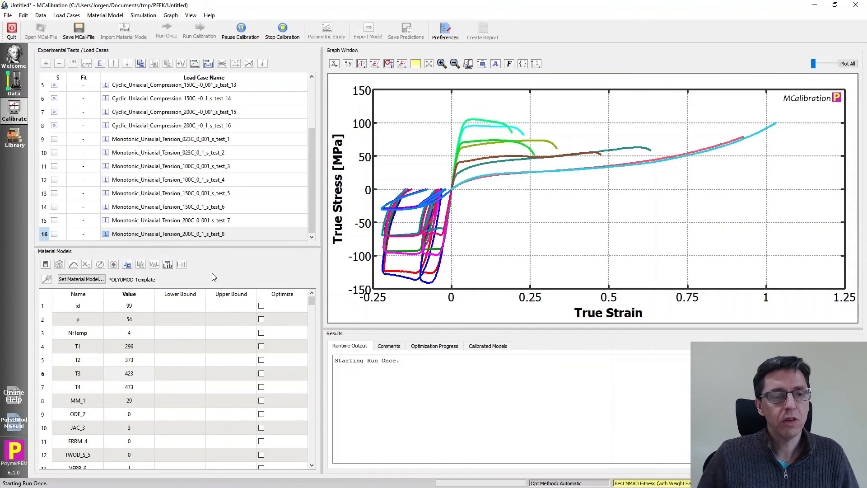